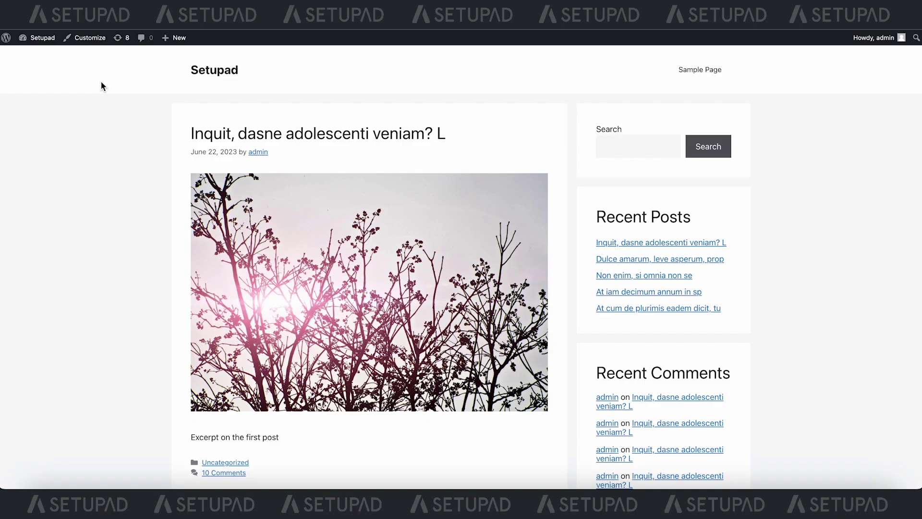
Search the plugin directory for 'setupad' from Plugins > Add New.
{"action": "mouse_move", "coordinate": [29, 42]}
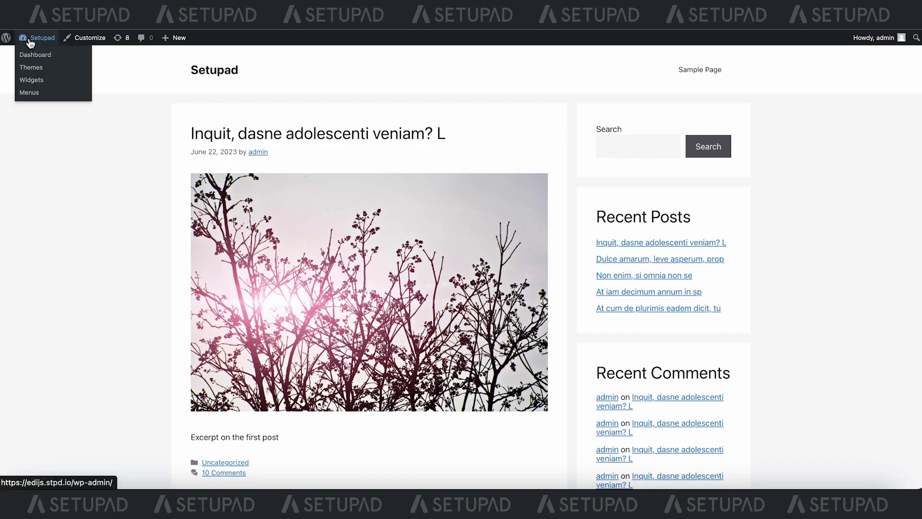
{"action": "left_click", "coordinate": [30, 42]}
{"action": "mouse_move", "coordinate": [34, 205]}
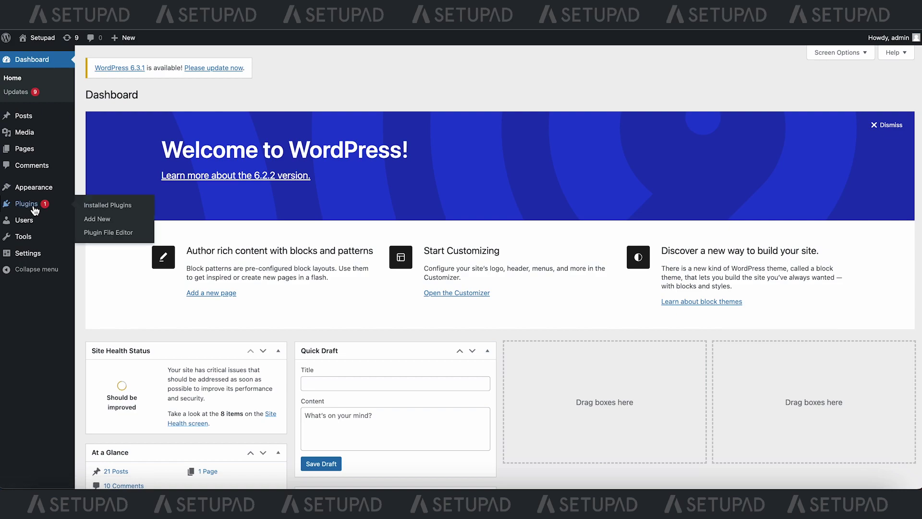
{"action": "left_click", "coordinate": [94, 221]}
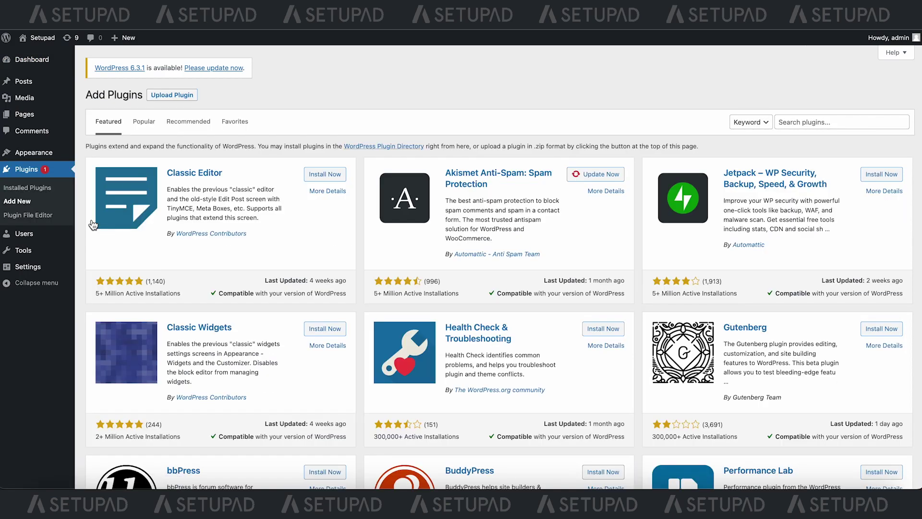
{"action": "left_click", "coordinate": [799, 122]}
{"action": "type", "text": "setupad"}
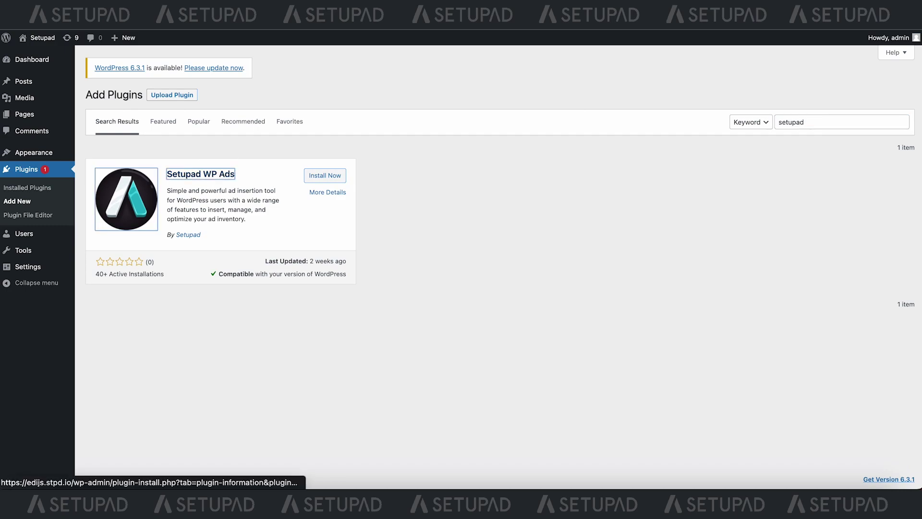
Install and activate the Setupad WP Ads plugin.
{"action": "left_click", "coordinate": [219, 175]}
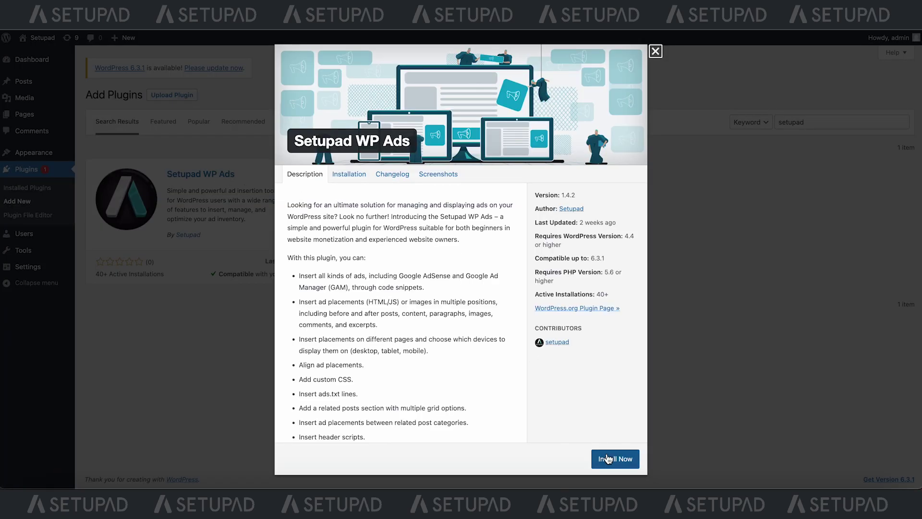
{"action": "left_click", "coordinate": [607, 455]}
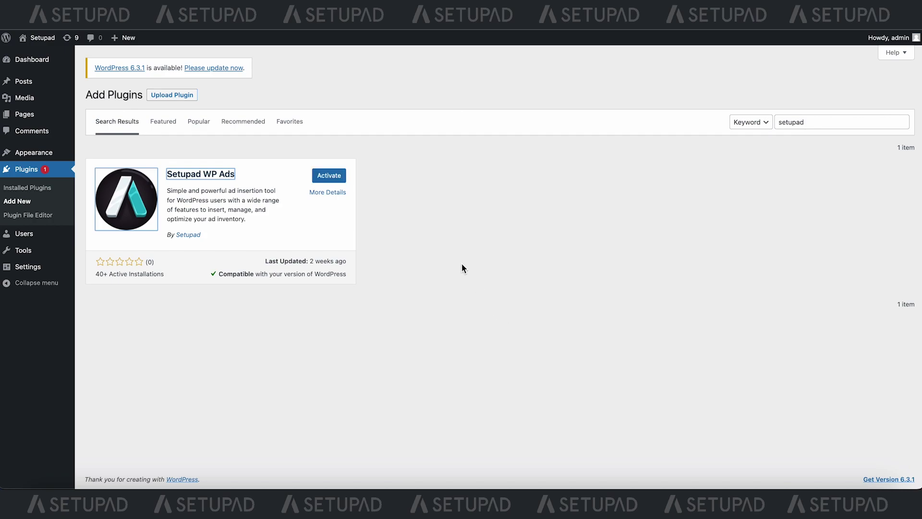
{"action": "left_click", "coordinate": [334, 177]}
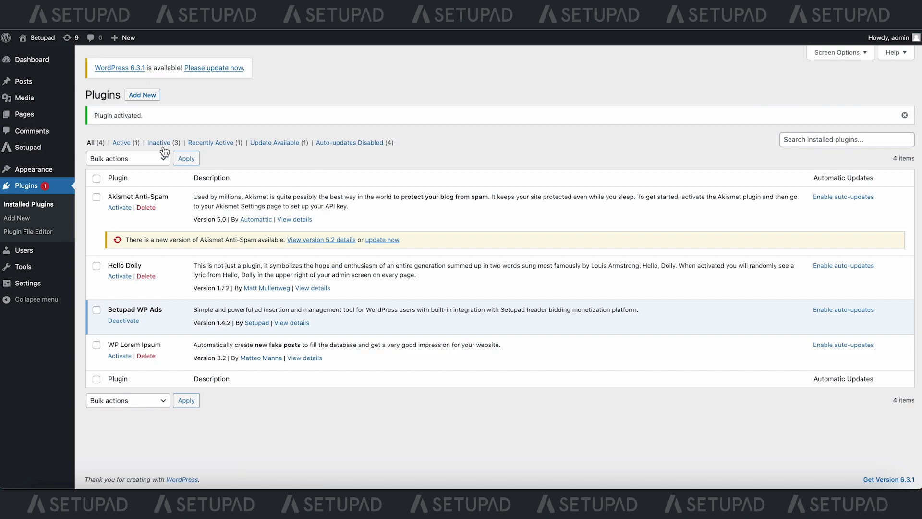
Go from Setupad's empty My ads list to a blank Create ad placement form.
{"action": "mouse_move", "coordinate": [43, 151]}
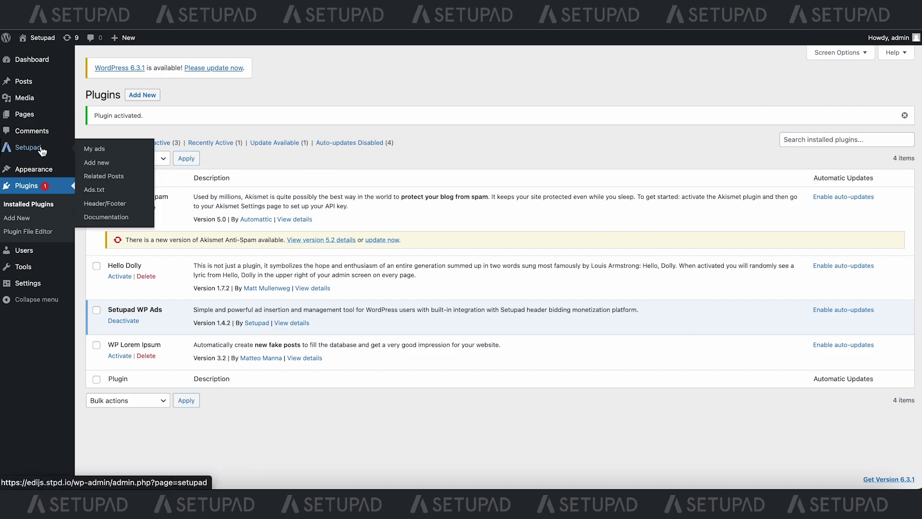
{"action": "left_click", "coordinate": [42, 151]}
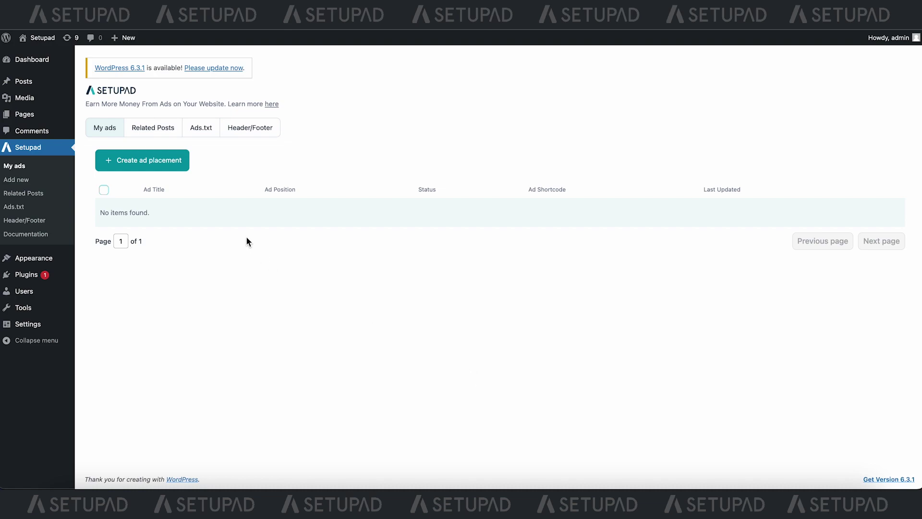
{"action": "left_click", "coordinate": [154, 164]}
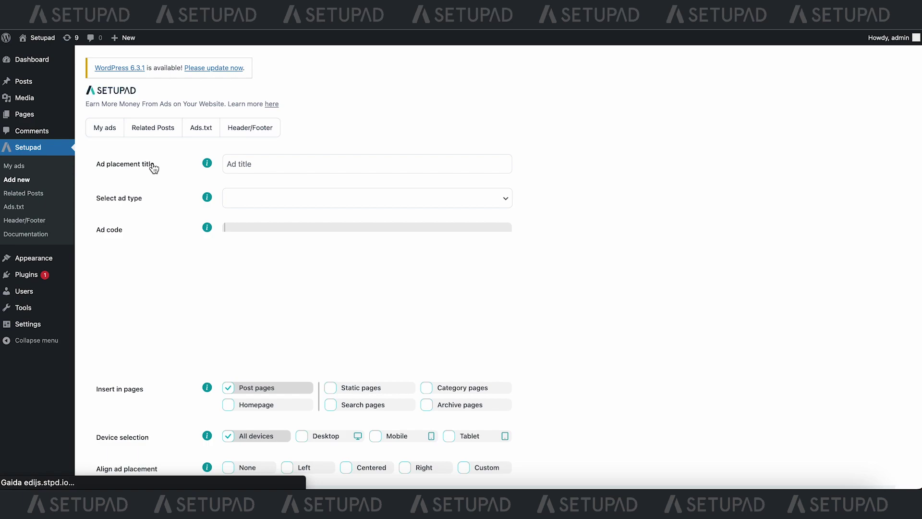
Title the placement 'Sidebar ad unit', keep the HTML/JS ad type and paste the 300x600 code.
{"action": "left_click", "coordinate": [286, 166]}
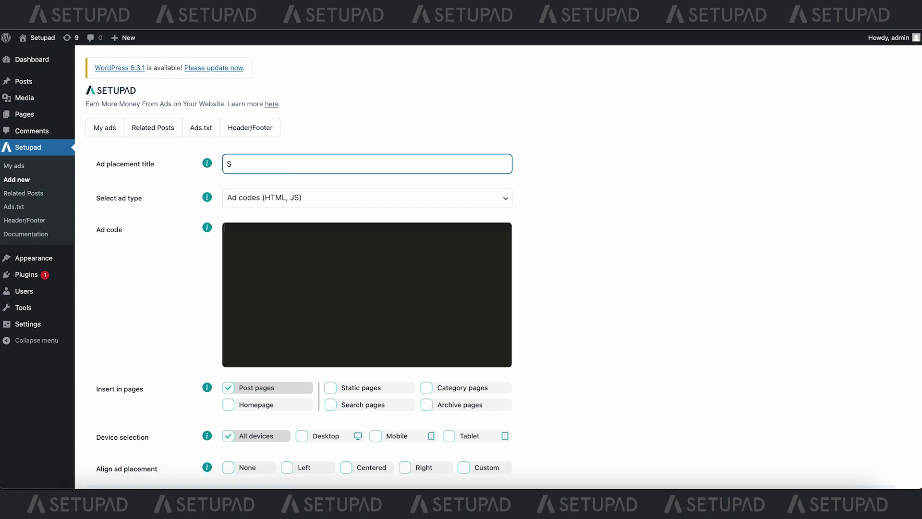
{"action": "left_click", "coordinate": [290, 194]}
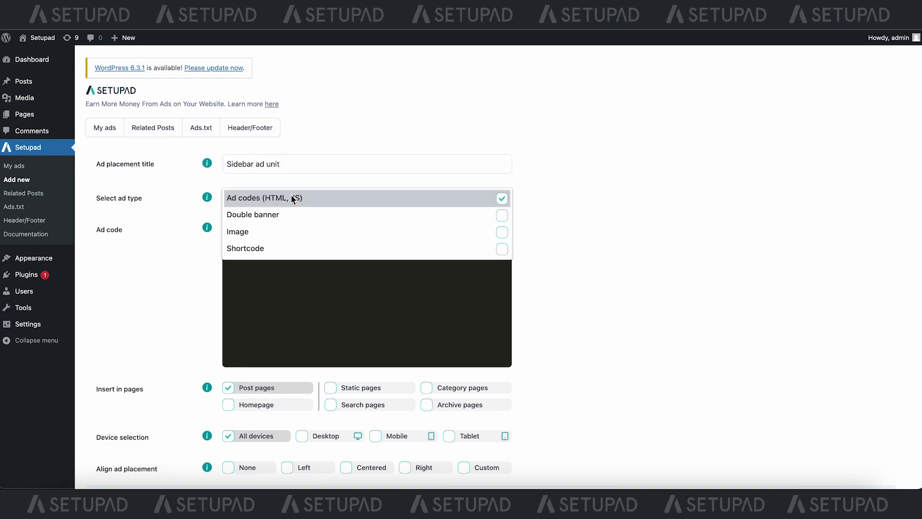
{"action": "left_click", "coordinate": [293, 205]}
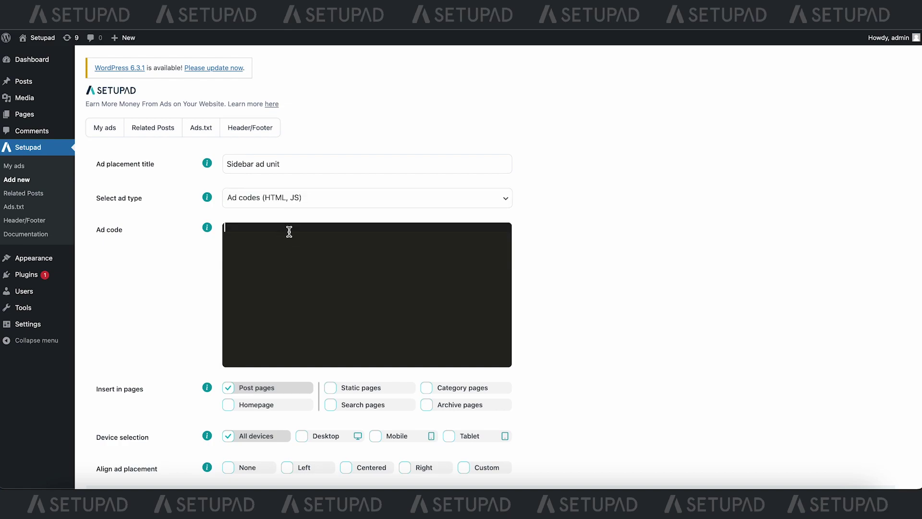
{"action": "type", "text": "<!-- /bannertag_com_300x600_universal_head --> <div id='bannertag_com_300x600_universal_head'>     <script>         googletag.cmd.push(function() { googletag.display('bannertag_com_300x600_universal_head'); });     </script> </div>"}
Show the ad on the homepage, centre it and output it after the sidebar.
{"action": "scroll", "coordinate": [531, 266], "scroll_direction": "down", "scroll_amount": 3}
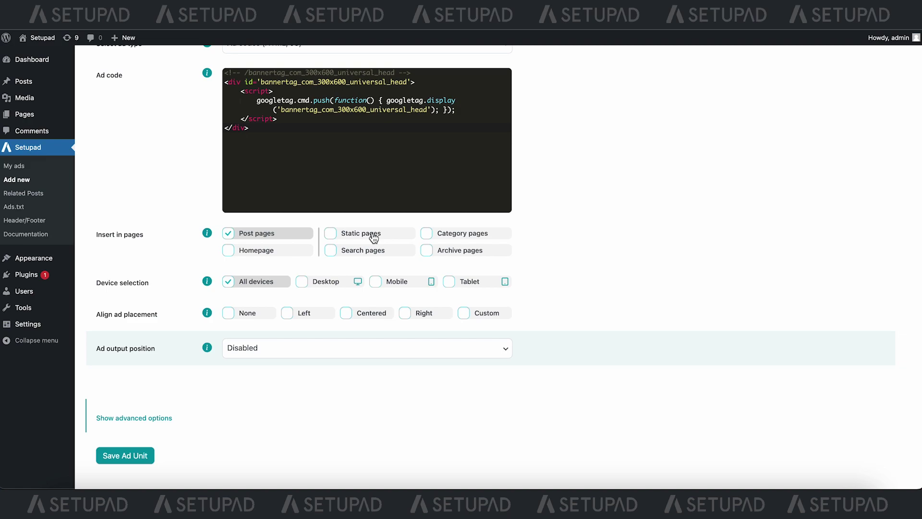
{"action": "left_click", "coordinate": [305, 251]}
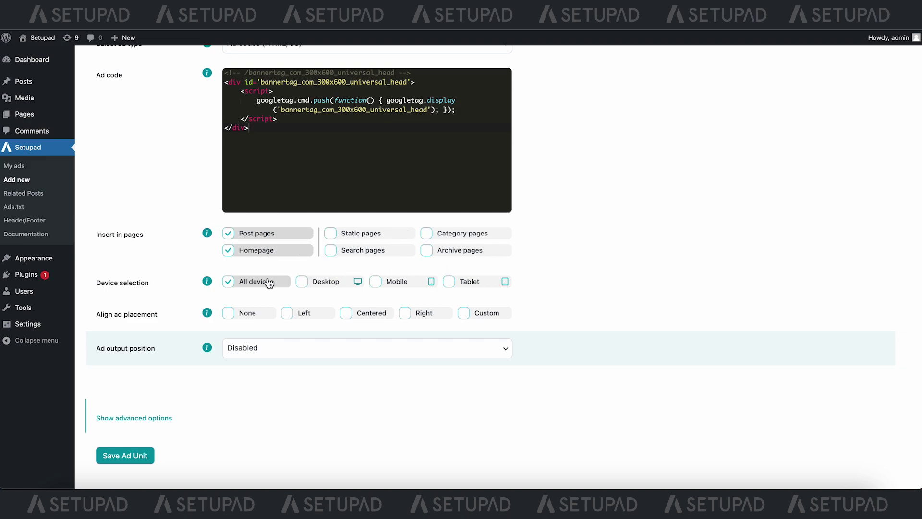
{"action": "scroll", "coordinate": [267, 281], "scroll_direction": "down", "scroll_amount": 1}
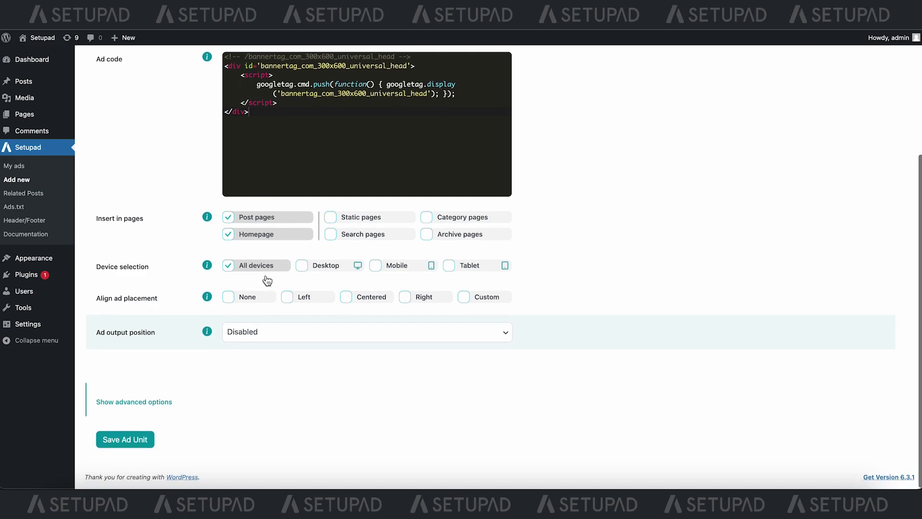
{"action": "left_click", "coordinate": [344, 300]}
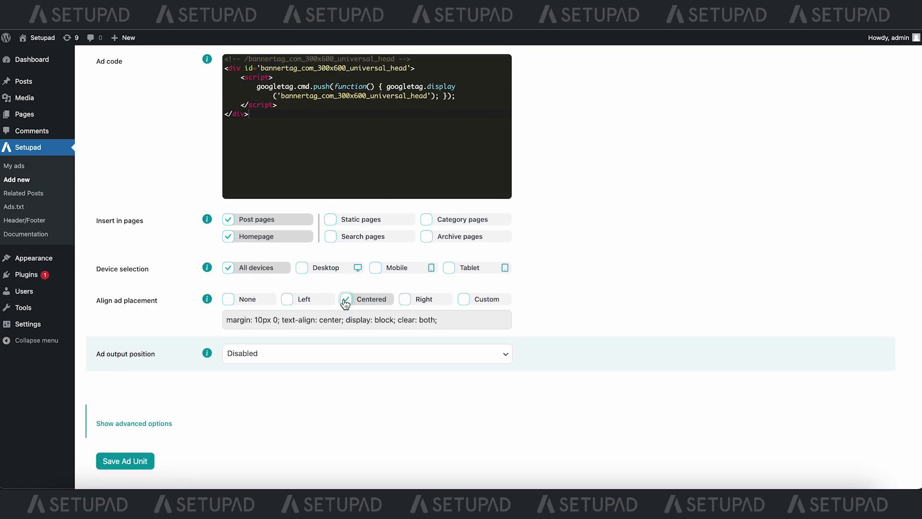
{"action": "scroll", "coordinate": [339, 316], "scroll_direction": "down", "scroll_amount": 1}
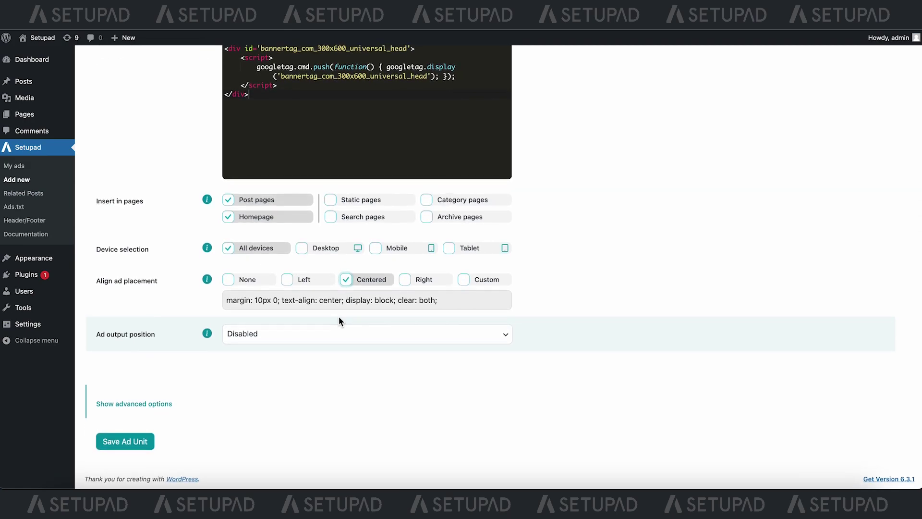
{"action": "left_click", "coordinate": [335, 332]}
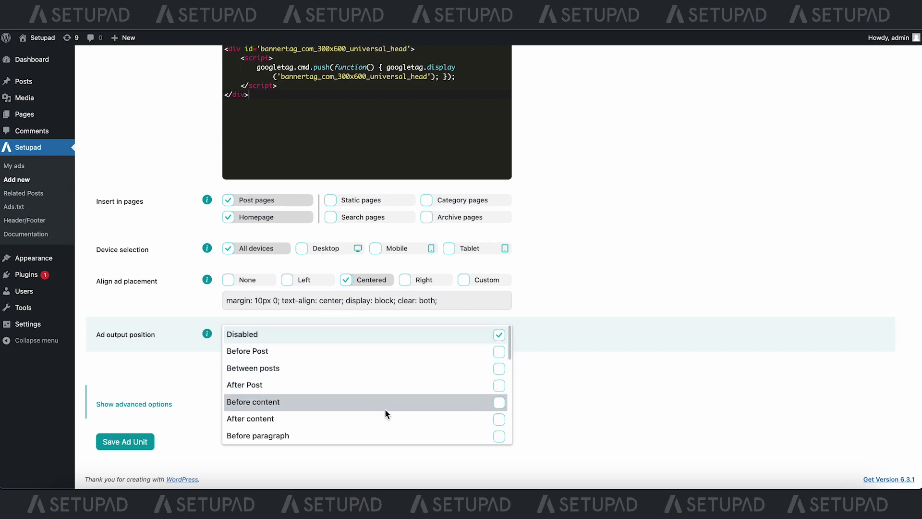
{"action": "scroll", "coordinate": [385, 411], "scroll_direction": "down", "scroll_amount": 5}
{"action": "scroll", "coordinate": [385, 413], "scroll_direction": "down", "scroll_amount": 5}
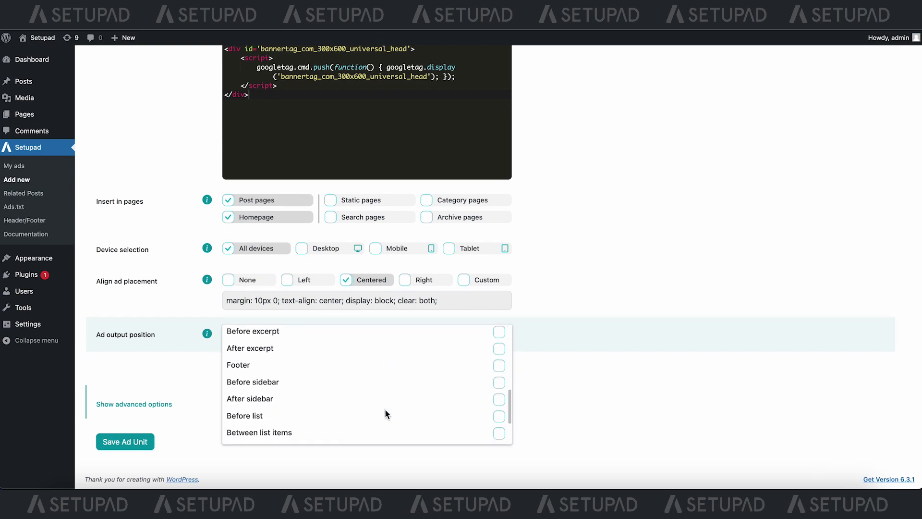
{"action": "scroll", "coordinate": [385, 410], "scroll_direction": "down", "scroll_amount": 1}
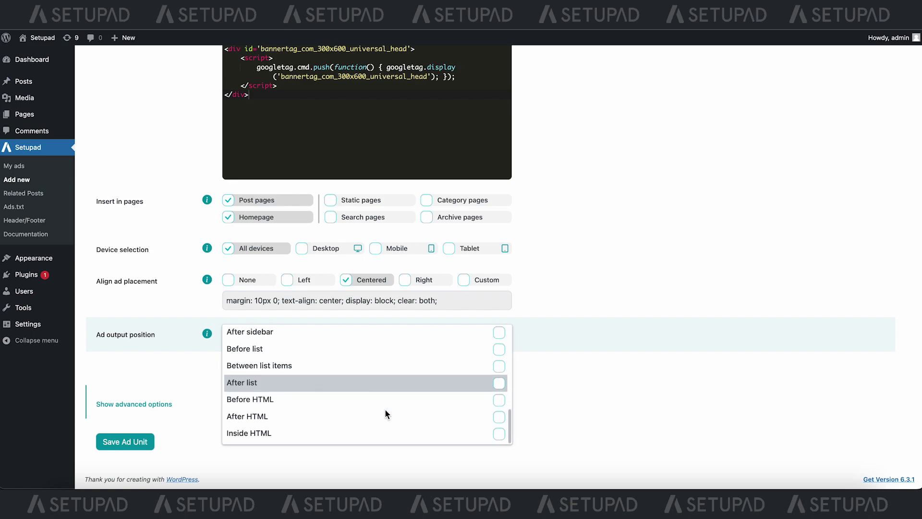
{"action": "scroll", "coordinate": [385, 408], "scroll_direction": "up", "scroll_amount": 2}
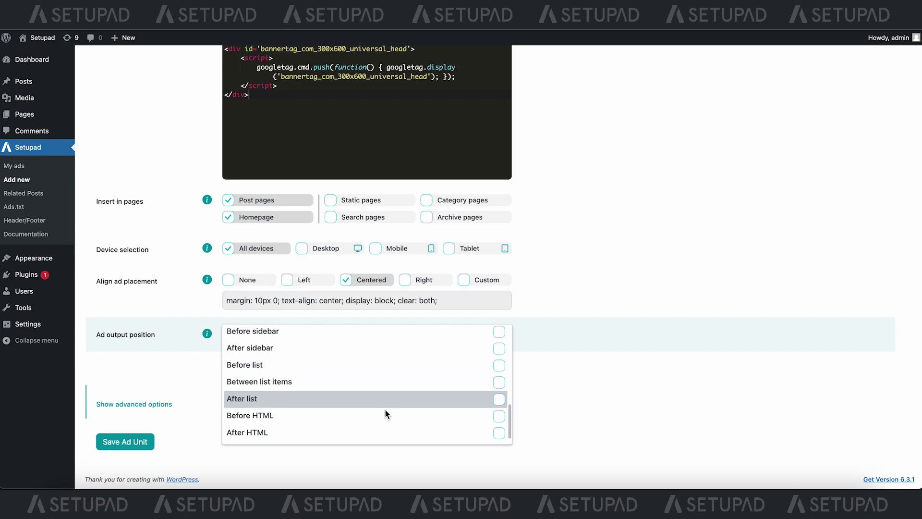
{"action": "left_click", "coordinate": [386, 364]}
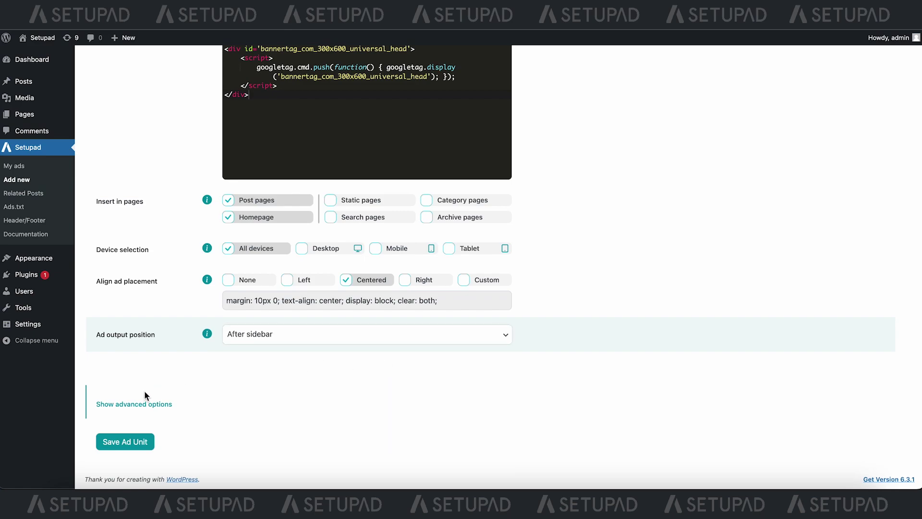
Expand the advanced placement options, review them and collapse them again.
{"action": "left_click", "coordinate": [130, 403]}
{"action": "scroll", "coordinate": [128, 402], "scroll_direction": "down", "scroll_amount": 3}
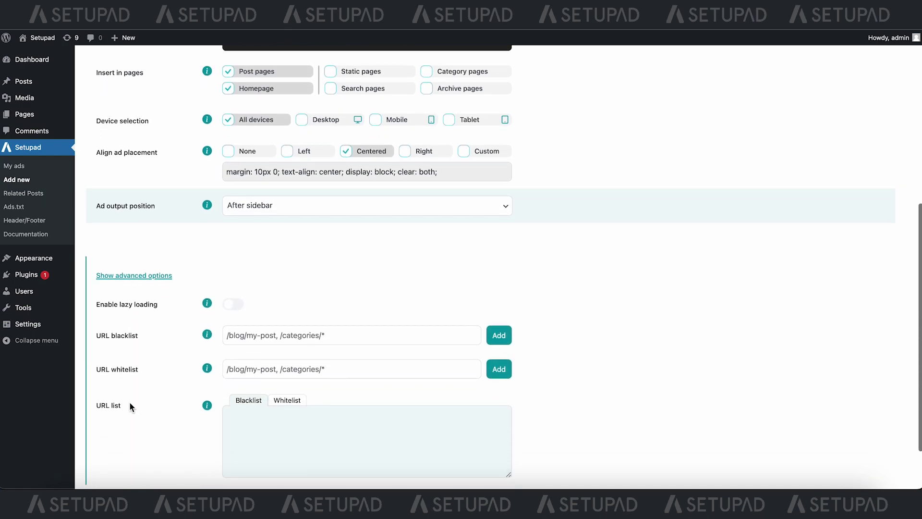
{"action": "scroll", "coordinate": [130, 403], "scroll_direction": "down", "scroll_amount": 1}
{"action": "scroll", "coordinate": [129, 404], "scroll_direction": "up", "scroll_amount": 2}
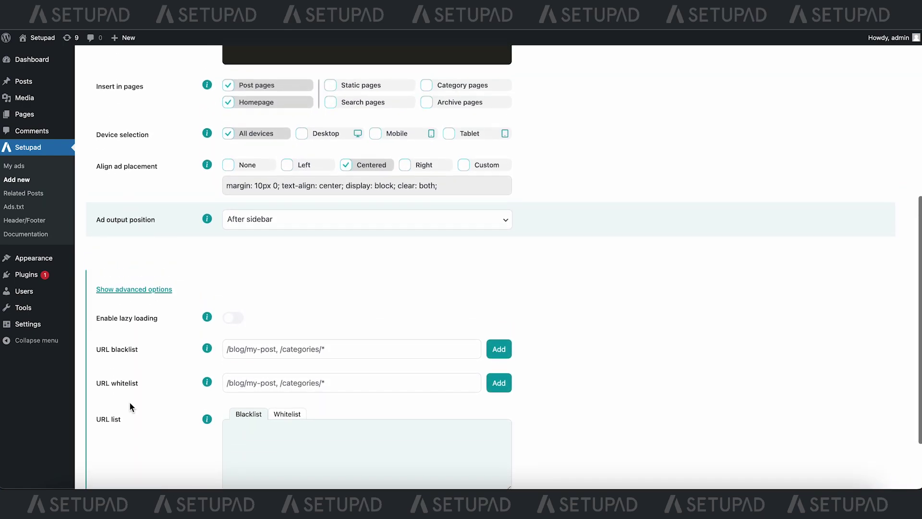
{"action": "scroll", "coordinate": [129, 401], "scroll_direction": "up", "scroll_amount": 1}
{"action": "left_click", "coordinate": [143, 301]}
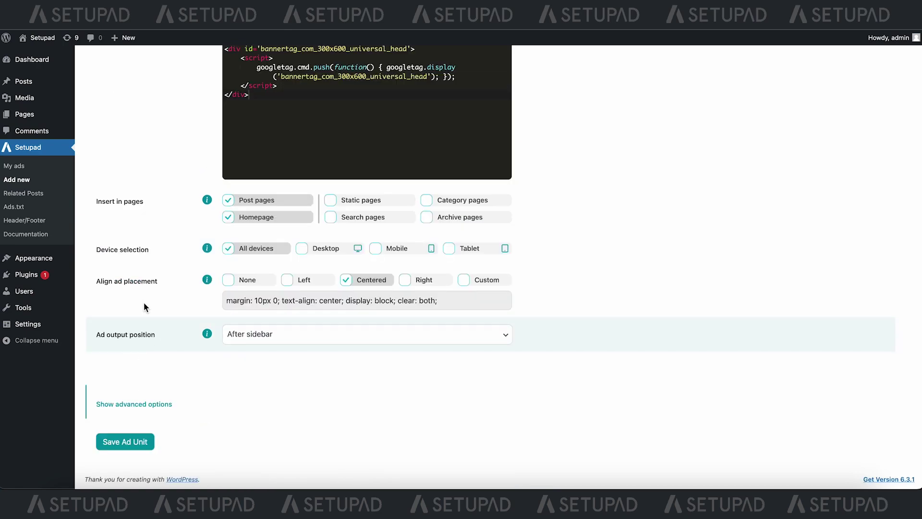
Save the Sidebar ad unit, review it in the ads list and begin another placement.
{"action": "left_click", "coordinate": [121, 442]}
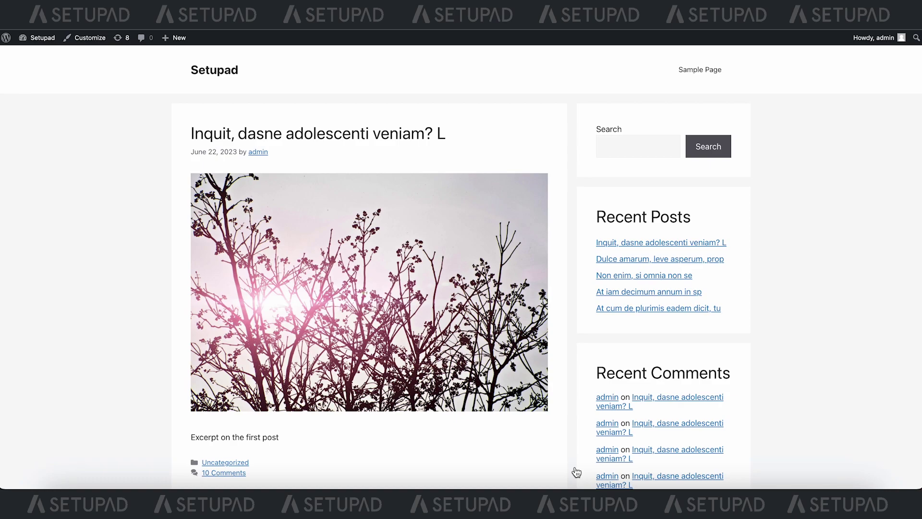
{"action": "scroll", "coordinate": [576, 472], "scroll_direction": "down", "scroll_amount": 10}
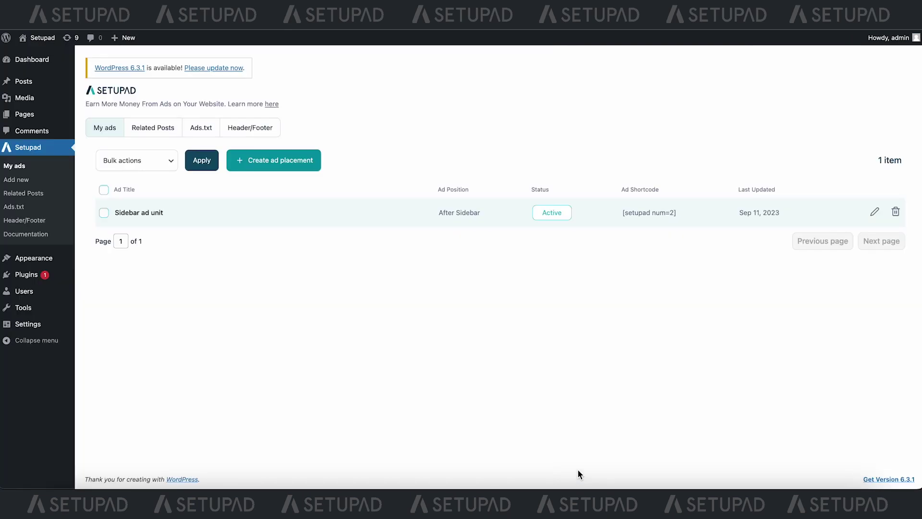
{"action": "left_click", "coordinate": [288, 161]}
Choose the Double banner ad type and name it 'Double banner in content'.
{"action": "left_click", "coordinate": [280, 197]}
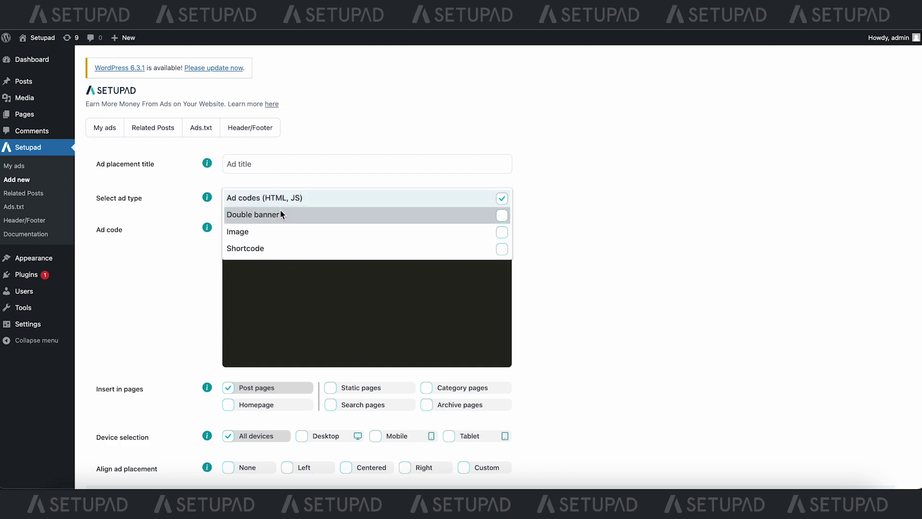
{"action": "left_click", "coordinate": [280, 210]}
{"action": "left_click", "coordinate": [282, 164]}
{"action": "type", "text": "Double banner in content"}
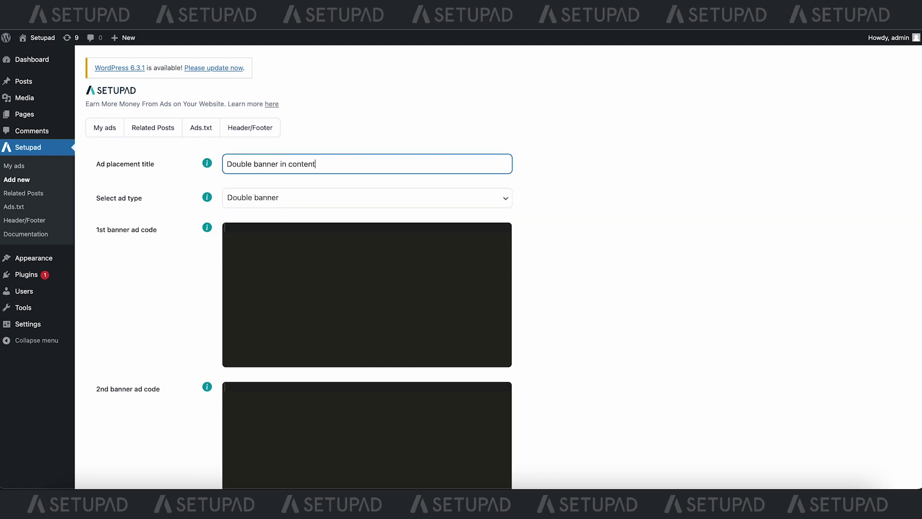
Paste the same ad code into both banner code areas.
{"action": "left_click", "coordinate": [541, 255]}
{"action": "scroll", "coordinate": [540, 255], "scroll_direction": "down", "scroll_amount": 1}
{"action": "left_click", "coordinate": [452, 220]}
{"action": "key", "text": "ctrl+v"}
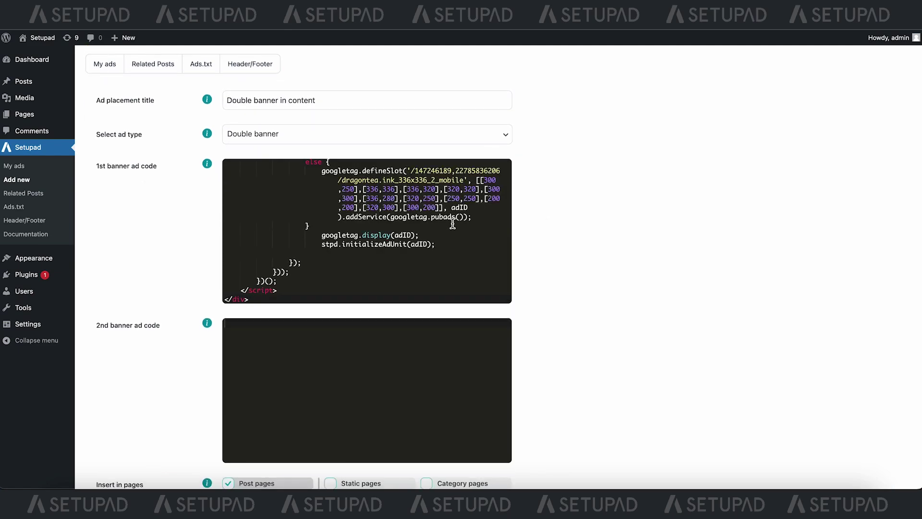
{"action": "left_click", "coordinate": [410, 343]}
{"action": "scroll", "coordinate": [448, 310], "scroll_direction": "down", "scroll_amount": 1}
{"action": "key", "text": "ctrl+v"}
Restrict the ad to desktop devices and align it left.
{"action": "scroll", "coordinate": [539, 274], "scroll_direction": "down", "scroll_amount": 3}
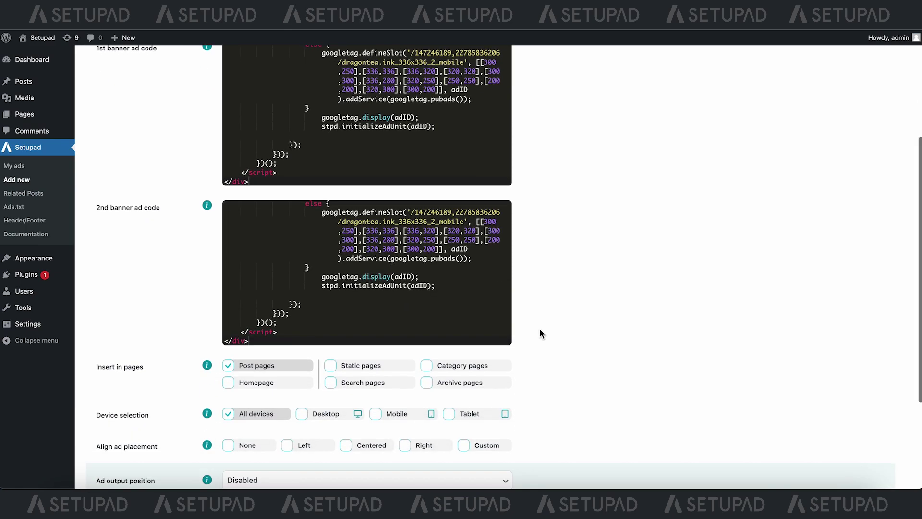
{"action": "scroll", "coordinate": [302, 307], "scroll_direction": "down", "scroll_amount": 2}
{"action": "left_click", "coordinate": [302, 299]}
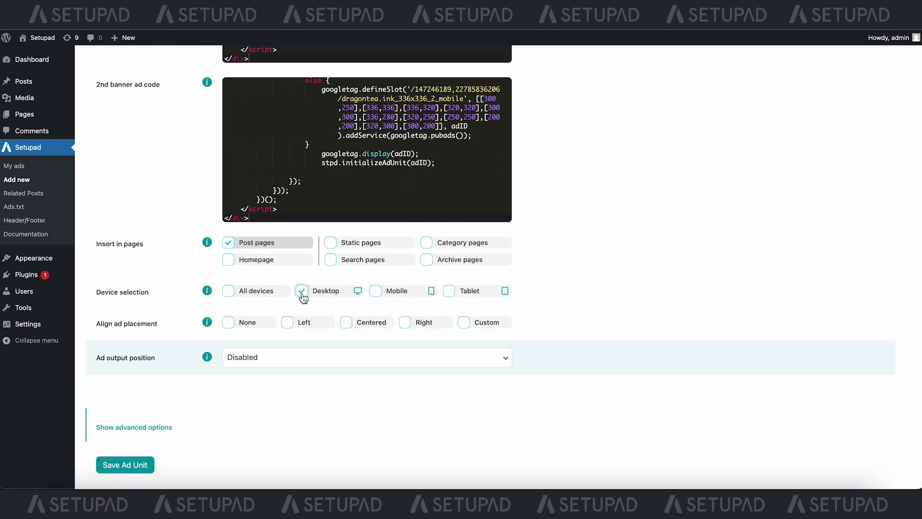
{"action": "left_click", "coordinate": [305, 331]}
Insert the ad after every 7 paragraphs starting from paragraph 2, and save it.
{"action": "left_click", "coordinate": [305, 336]}
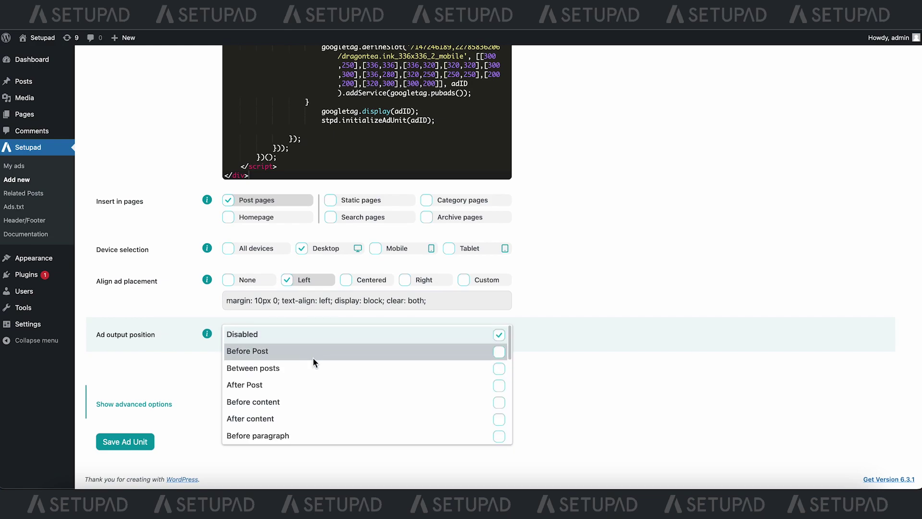
{"action": "scroll", "coordinate": [312, 402], "scroll_direction": "down", "scroll_amount": 3}
{"action": "left_click", "coordinate": [313, 385]}
{"action": "scroll", "coordinate": [313, 389], "scroll_direction": "down", "scroll_amount": 2}
{"action": "scroll", "coordinate": [313, 390], "scroll_direction": "down", "scroll_amount": 1}
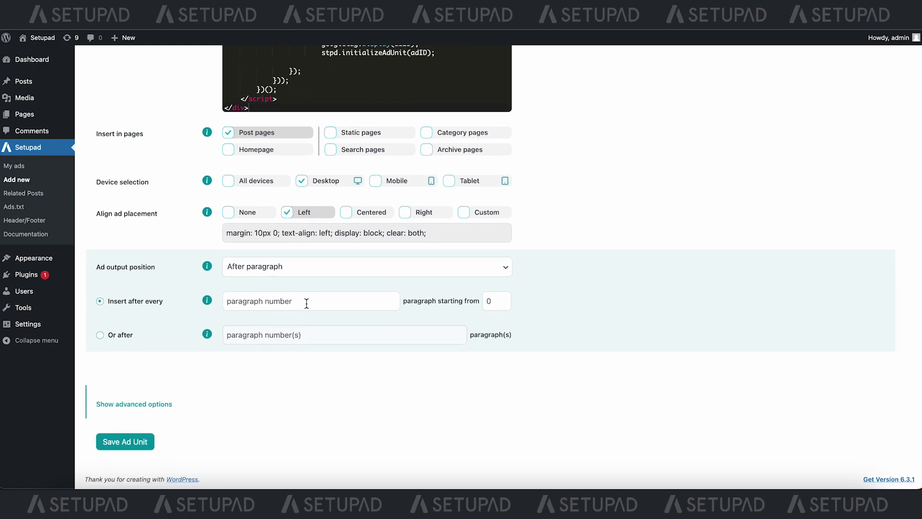
{"action": "left_click", "coordinate": [306, 302]}
{"action": "type", "text": "7"}
{"action": "left_click", "coordinate": [497, 303]}
{"action": "type", "text": "2"}
{"action": "left_click", "coordinate": [125, 441]}
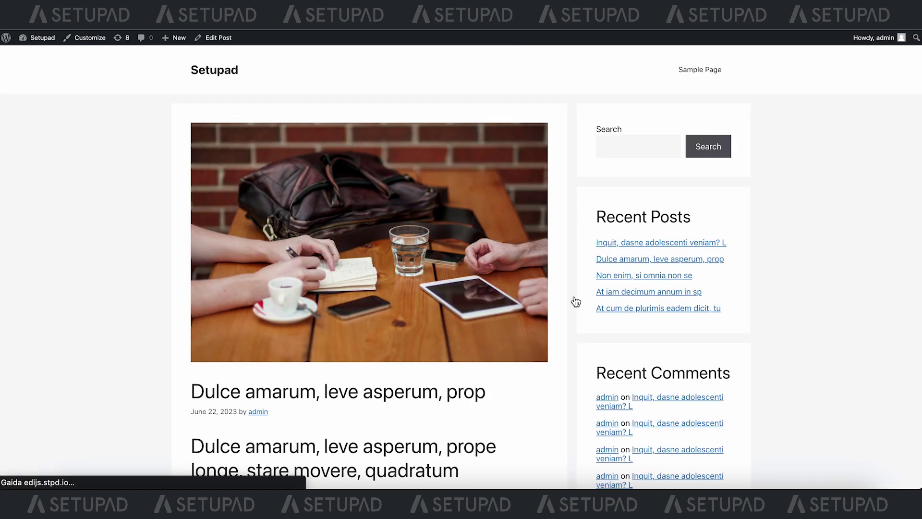
Scroll through the live post checking the double banners, then begin a new ad placement.
{"action": "scroll", "coordinate": [575, 302], "scroll_direction": "down", "scroll_amount": 10}
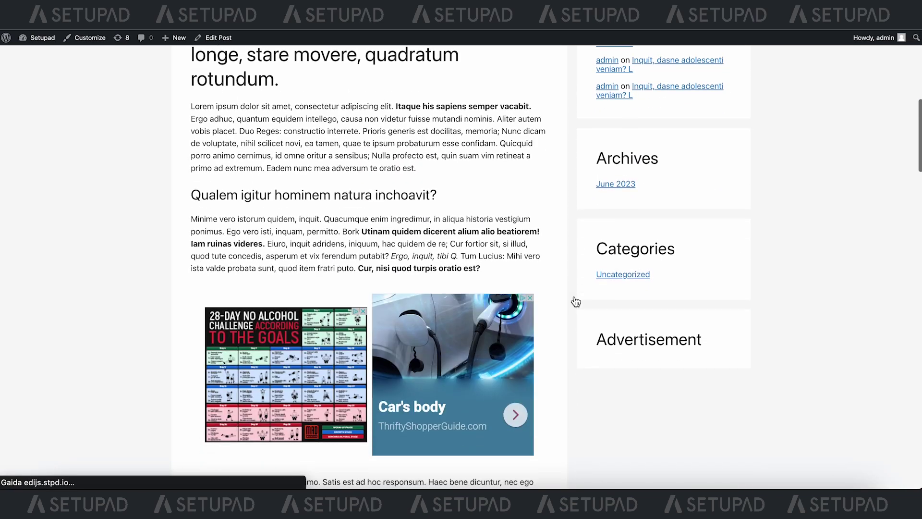
{"action": "scroll", "coordinate": [575, 301], "scroll_direction": "down", "scroll_amount": 15}
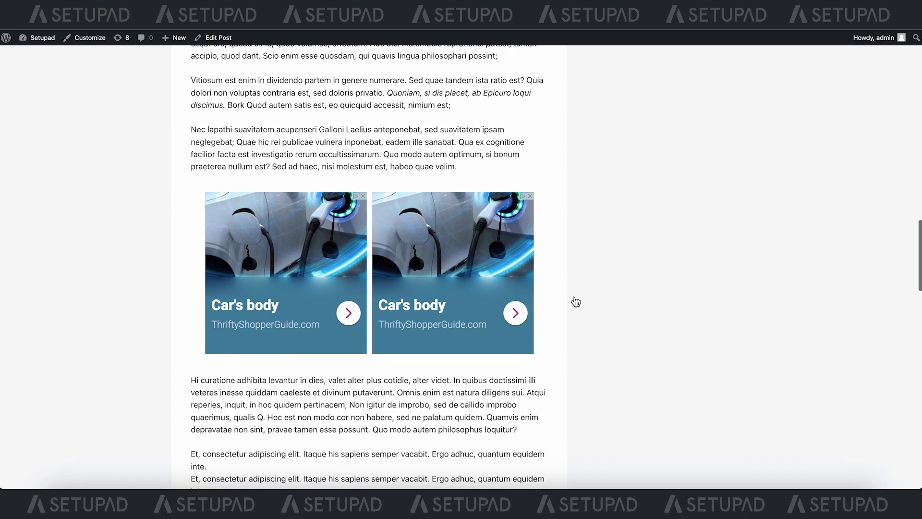
{"action": "scroll", "coordinate": [575, 301], "scroll_direction": "down", "scroll_amount": 5}
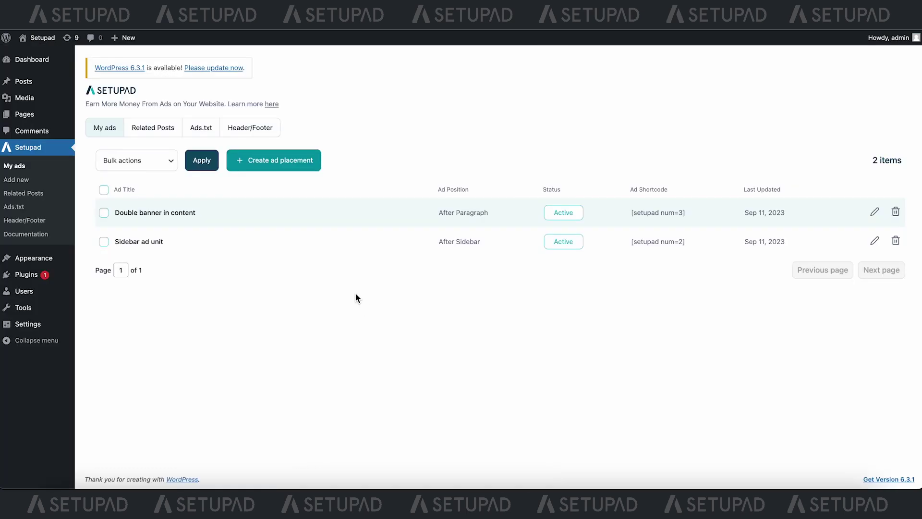
{"action": "left_click", "coordinate": [263, 160]}
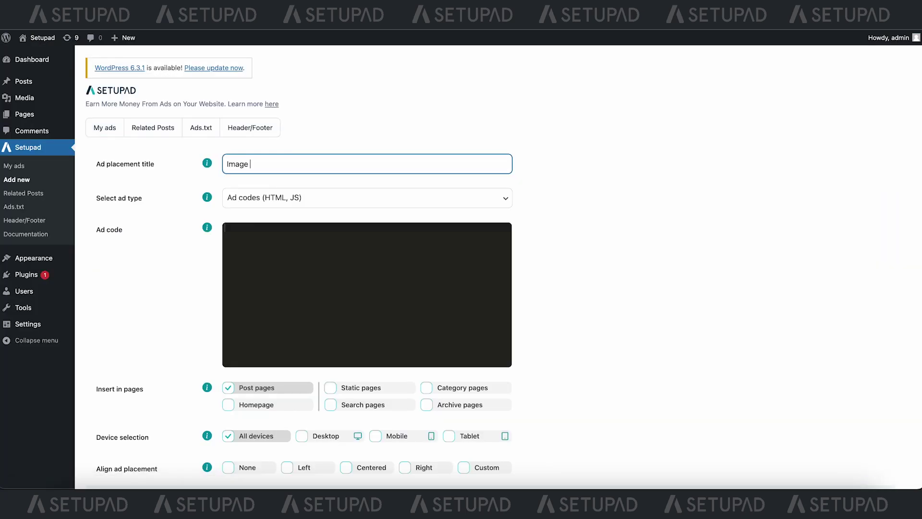
Name the placement 'Image between posts', choose the Image type and upload image.png.
{"action": "type", "text": "Image between posts"}
{"action": "left_click", "coordinate": [304, 197]}
{"action": "left_click", "coordinate": [304, 226]}
{"action": "scroll", "coordinate": [319, 206], "scroll_direction": "down", "scroll_amount": 2}
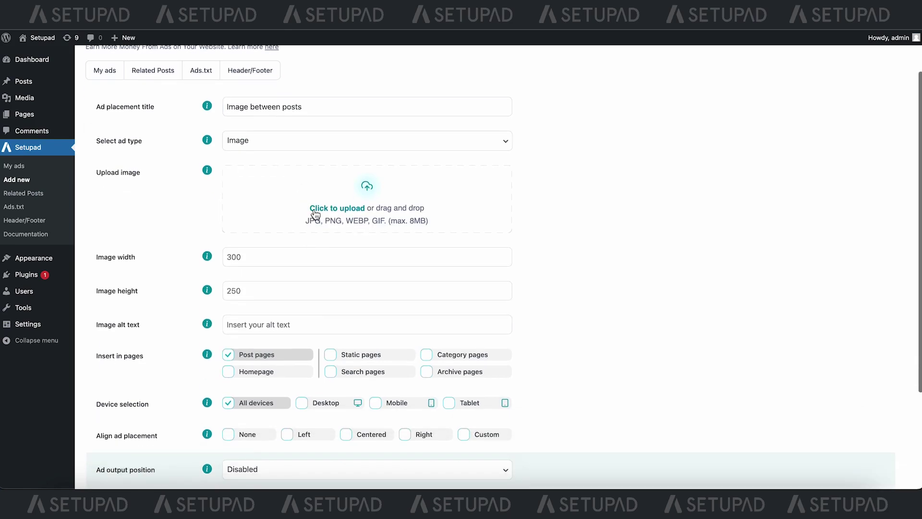
{"action": "left_click", "coordinate": [318, 207]}
{"action": "left_click", "coordinate": [358, 129]}
{"action": "left_click", "coordinate": [678, 366]}
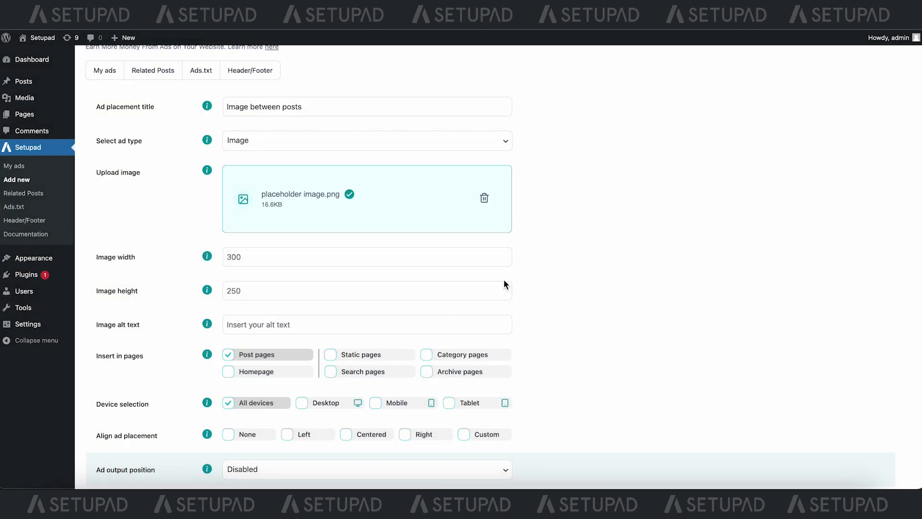
{"action": "left_click", "coordinate": [464, 264]}
Enter the image alt text and show the ad on the homepage, desktop only, centred.
{"action": "scroll", "coordinate": [473, 294], "scroll_direction": "down", "scroll_amount": 3}
{"action": "left_click", "coordinate": [420, 249]}
{"action": "type", "text": "My direct advertisement"}
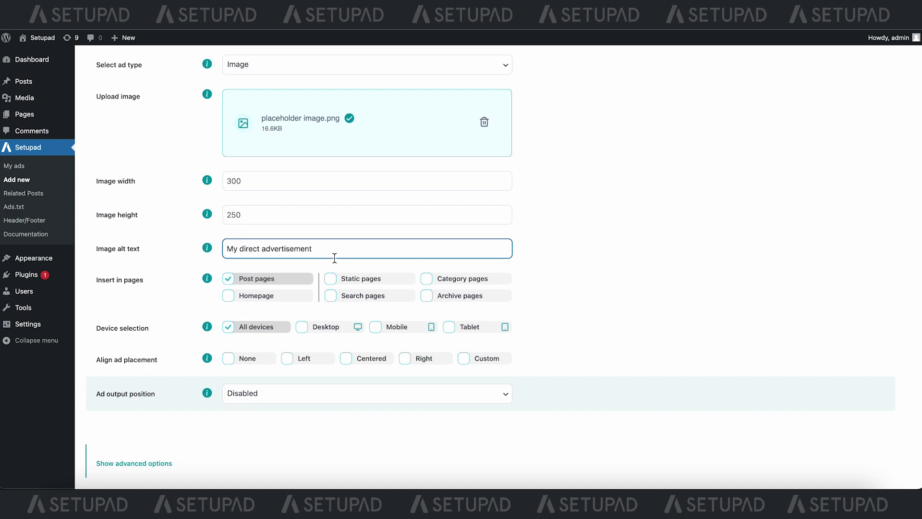
{"action": "left_click", "coordinate": [274, 296]}
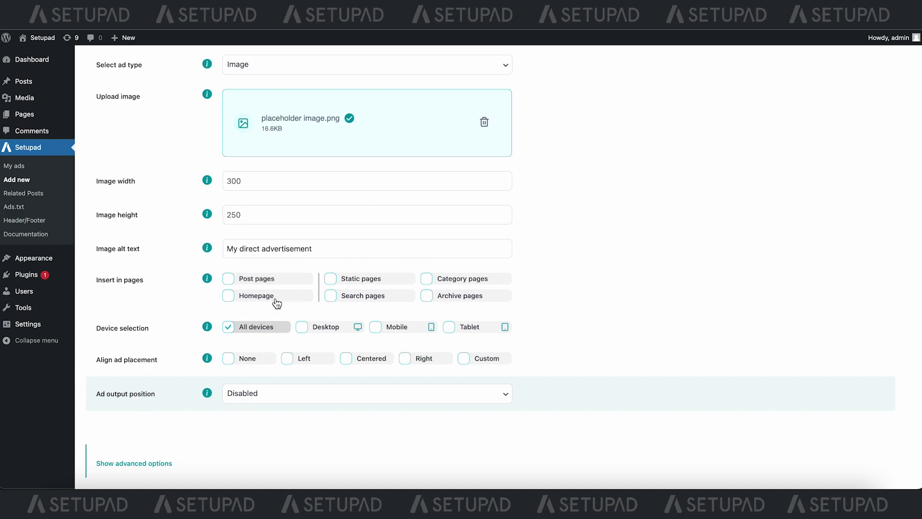
{"action": "scroll", "coordinate": [289, 308], "scroll_direction": "down", "scroll_amount": 3}
{"action": "left_click", "coordinate": [301, 268]}
{"action": "left_click", "coordinate": [370, 297]}
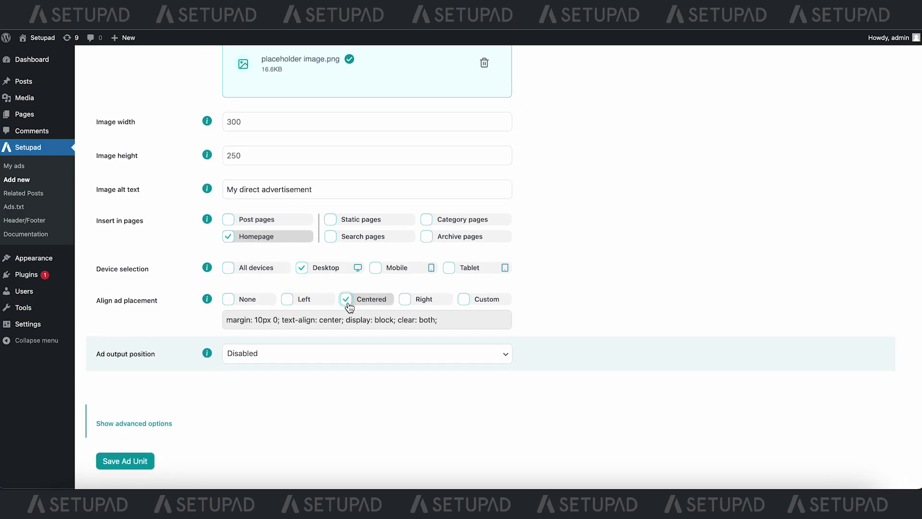
Output the ad between posts every 1 post, with lazy loading enabled.
{"action": "scroll", "coordinate": [356, 327], "scroll_direction": "down", "scroll_amount": 1}
{"action": "left_click", "coordinate": [344, 333]}
{"action": "left_click", "coordinate": [341, 368]}
{"action": "type", "text": "1"}
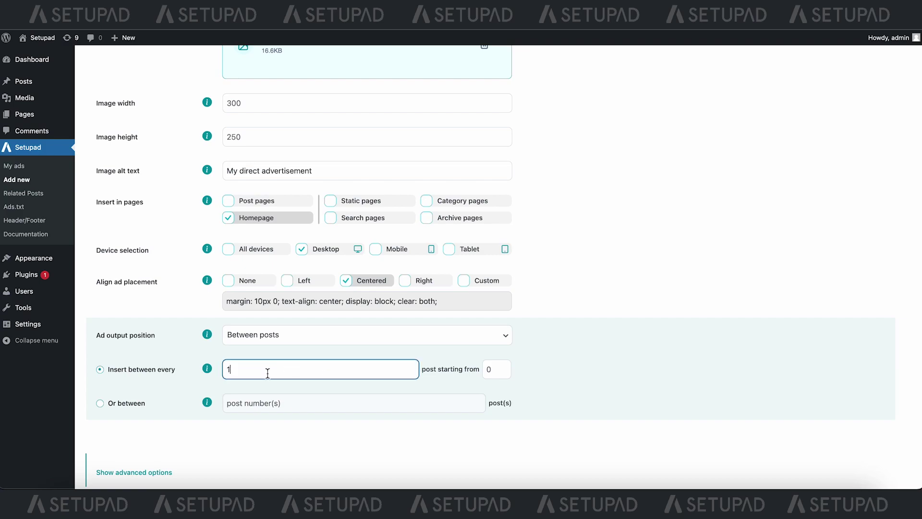
{"action": "scroll", "coordinate": [192, 379], "scroll_direction": "down", "scroll_amount": 3}
{"action": "left_click", "coordinate": [153, 389]}
{"action": "scroll", "coordinate": [159, 404], "scroll_direction": "down", "scroll_amount": 2}
{"action": "left_click", "coordinate": [235, 337]}
{"action": "scroll", "coordinate": [202, 375], "scroll_direction": "down", "scroll_amount": 3}
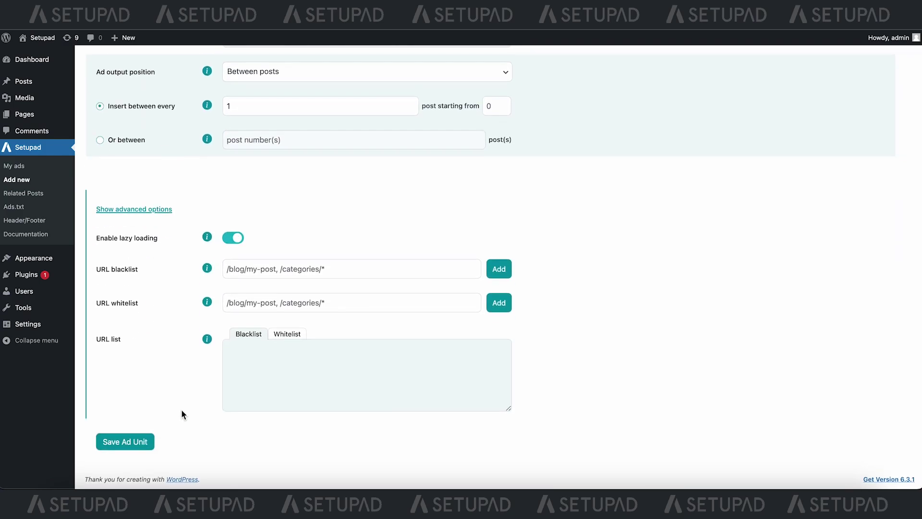
Save the image ad and scroll the homepage to see it between posts.
{"action": "left_click", "coordinate": [127, 450]}
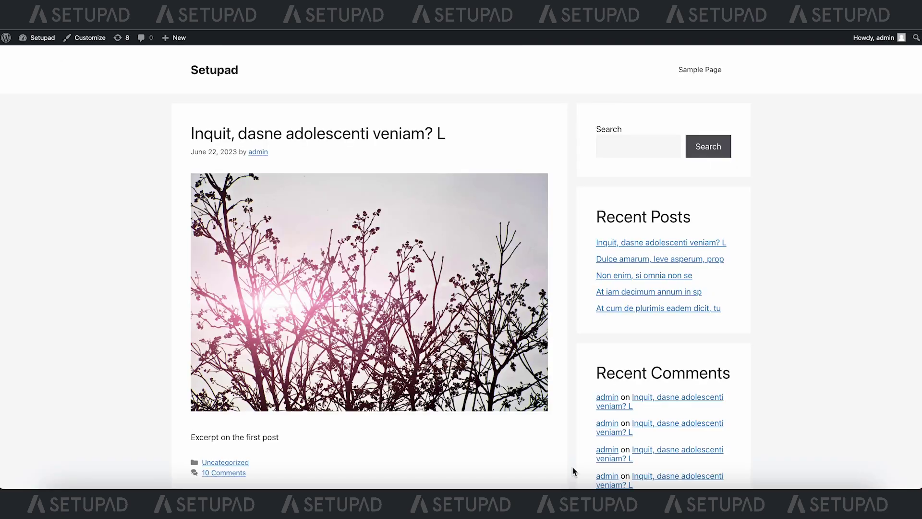
{"action": "scroll", "coordinate": [572, 465], "scroll_direction": "down", "scroll_amount": 10}
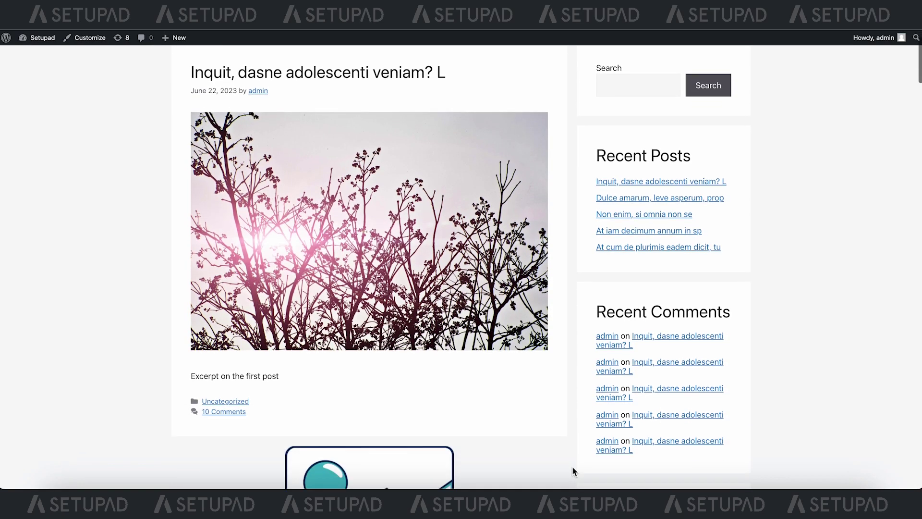
{"action": "scroll", "coordinate": [573, 469], "scroll_direction": "down", "scroll_amount": 15}
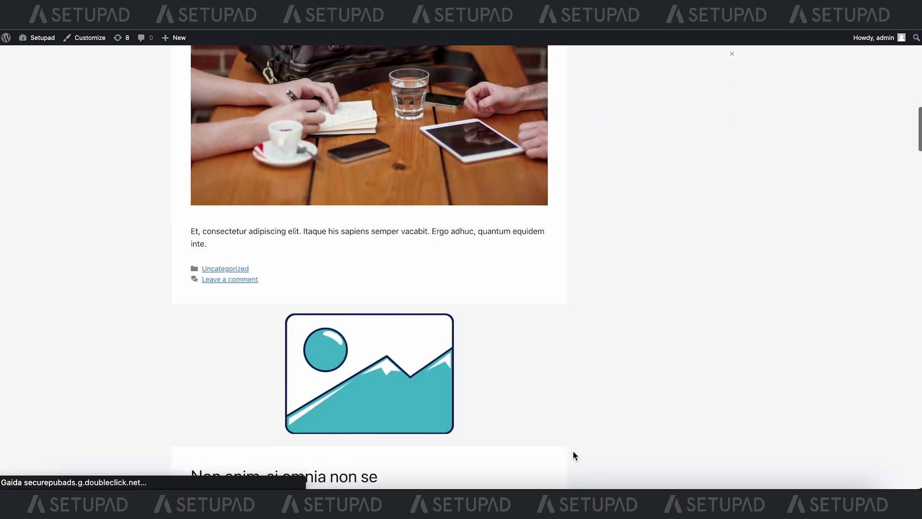
{"action": "scroll", "coordinate": [573, 455], "scroll_direction": "down", "scroll_amount": 10}
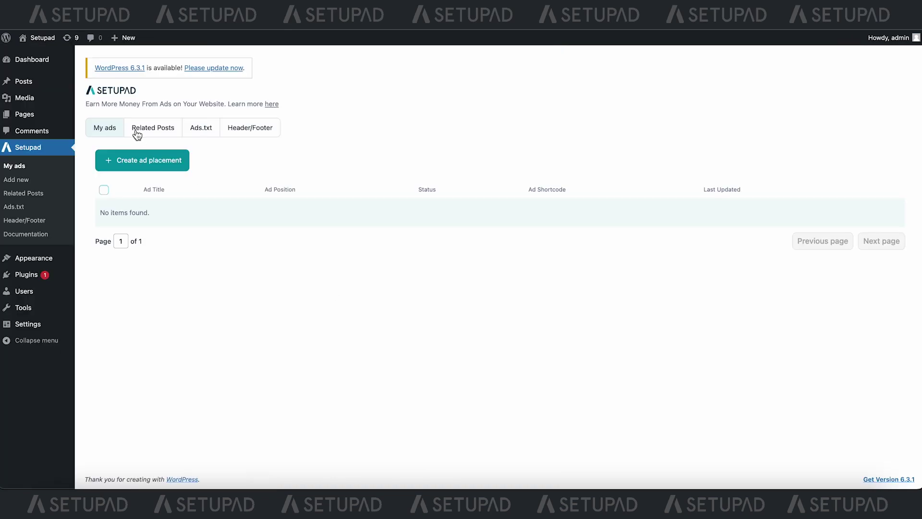
Title related posts 'Related posts:', include Uncategorized and show 8 posts per category.
{"action": "left_click", "coordinate": [135, 133]}
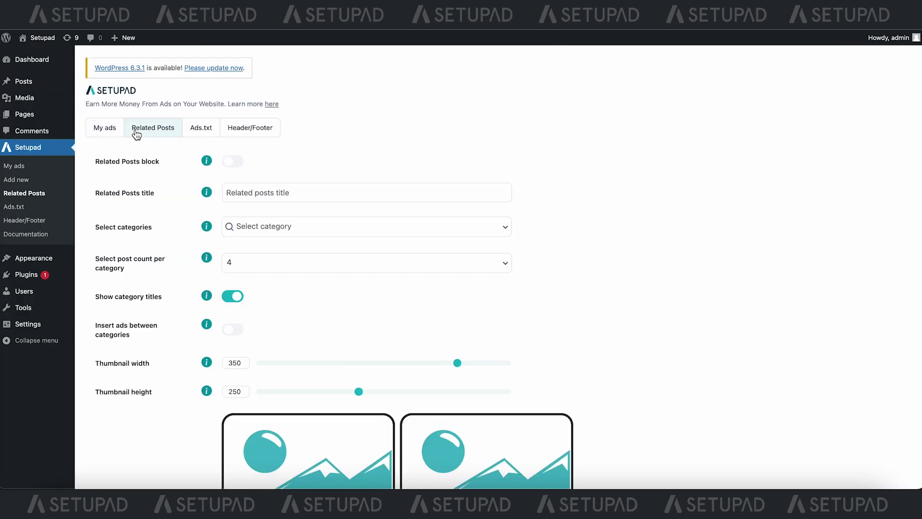
{"action": "left_click", "coordinate": [240, 192]}
{"action": "type", "text": "Related posts:"}
{"action": "left_click", "coordinate": [354, 227]}
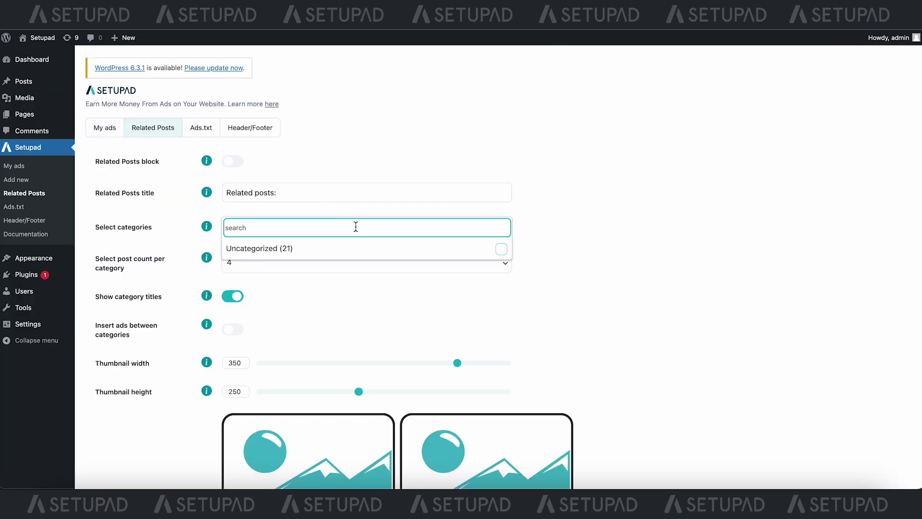
{"action": "left_click", "coordinate": [288, 249]}
{"action": "left_click", "coordinate": [424, 262]}
{"action": "left_click", "coordinate": [402, 315]}
Enable ads between related post categories with code '<strong>My ad codes between related'.
{"action": "scroll", "coordinate": [403, 316], "scroll_direction": "down", "scroll_amount": 2}
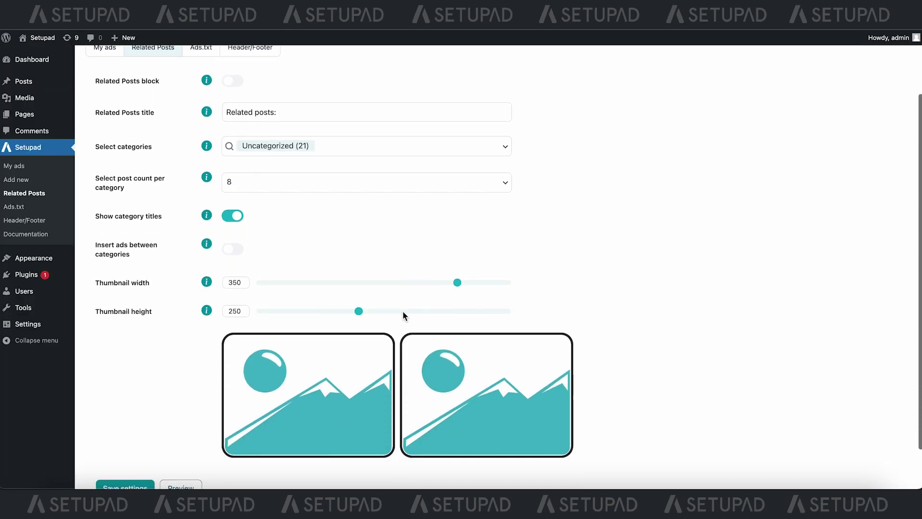
{"action": "left_click", "coordinate": [238, 247]}
{"action": "scroll", "coordinate": [241, 252], "scroll_direction": "down", "scroll_amount": 2}
{"action": "left_click", "coordinate": [241, 252]}
{"action": "type", "text": "<strong>My ad codes be"}
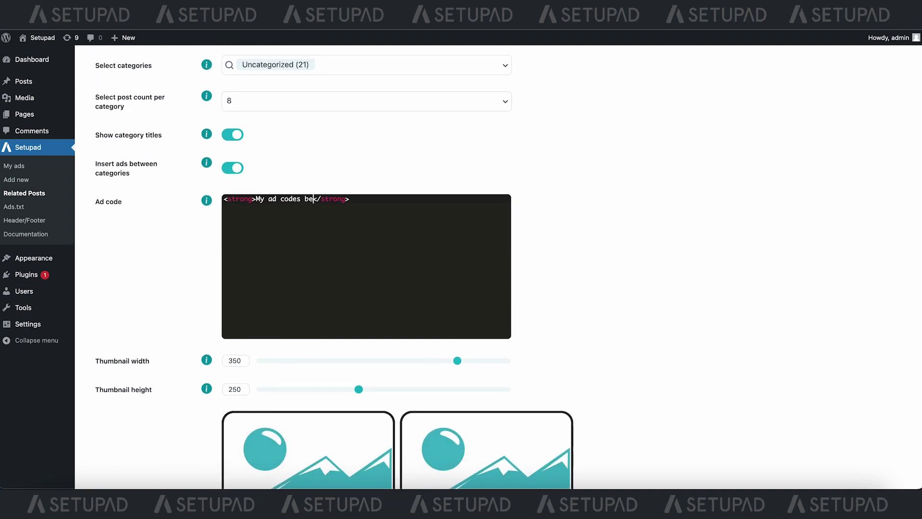
{"action": "type", "text": "tween related posts"}
Preview the default related post thumbnails.
{"action": "scroll", "coordinate": [520, 261], "scroll_direction": "down", "scroll_amount": 3}
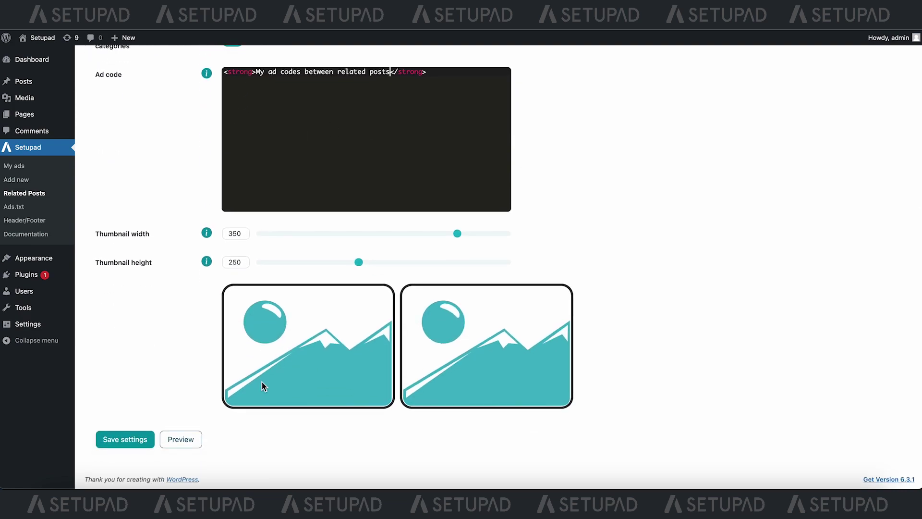
{"action": "left_click", "coordinate": [180, 440]}
{"action": "scroll", "coordinate": [456, 288], "scroll_direction": "up", "scroll_amount": 2}
{"action": "scroll", "coordinate": [455, 288], "scroll_direction": "up", "scroll_amount": 3}
{"action": "left_click", "coordinate": [661, 68]}
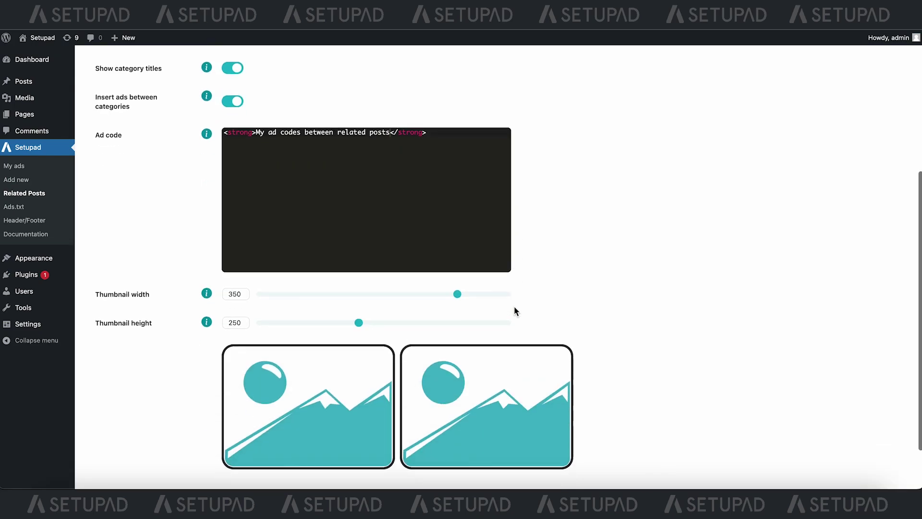
Resize thumbnails to 280 × 200, preview them and save the related posts settings.
{"action": "scroll", "coordinate": [513, 306], "scroll_direction": "down", "scroll_amount": 1}
{"action": "left_click_drag", "start_coordinate": [456, 255], "coordinate": [388, 258]}
{"action": "left_click_drag", "start_coordinate": [358, 285], "coordinate": [310, 288]}
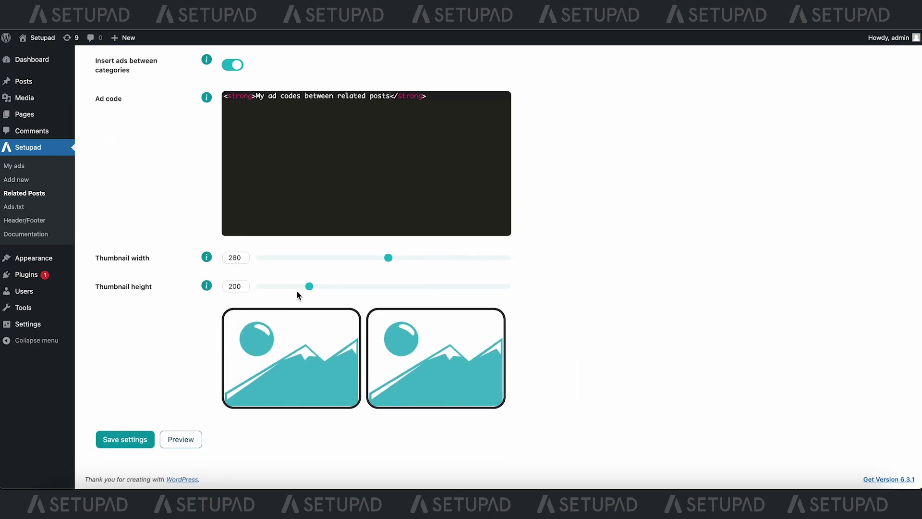
{"action": "left_click", "coordinate": [180, 438]}
{"action": "key", "text": "Escape"}
{"action": "scroll", "coordinate": [163, 290], "scroll_direction": "down", "scroll_amount": 3}
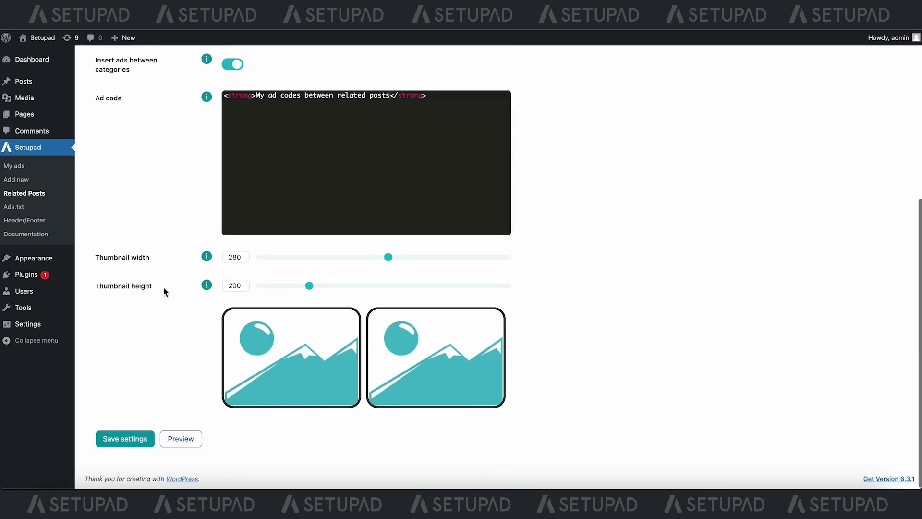
{"action": "scroll", "coordinate": [163, 286], "scroll_direction": "up", "scroll_amount": 5}
{"action": "left_click", "coordinate": [233, 108]}
Open the Dulce amarum post and its related post 'Age sane, inquam' to check the grid.
{"action": "scroll", "coordinate": [166, 336], "scroll_direction": "down", "scroll_amount": 5}
{"action": "left_click", "coordinate": [121, 438]}
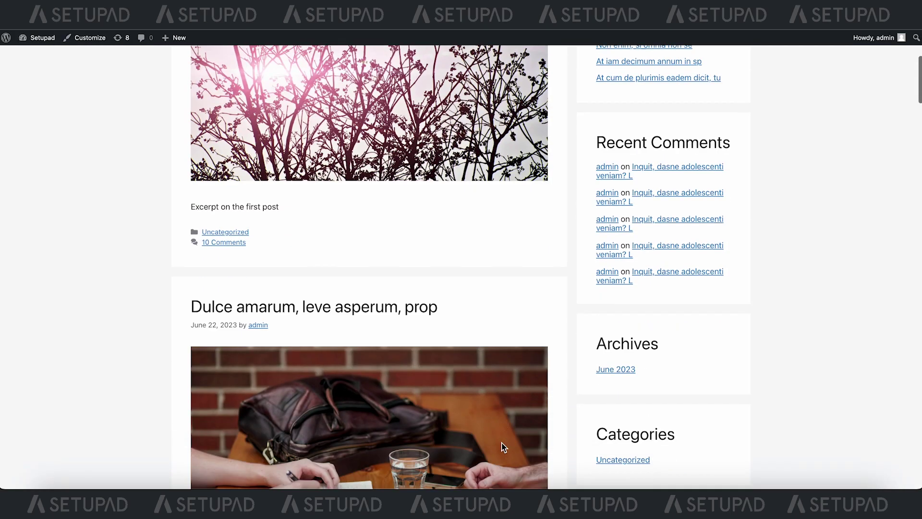
{"action": "scroll", "coordinate": [424, 256], "scroll_direction": "down", "scroll_amount": 2}
{"action": "left_click", "coordinate": [425, 249]}
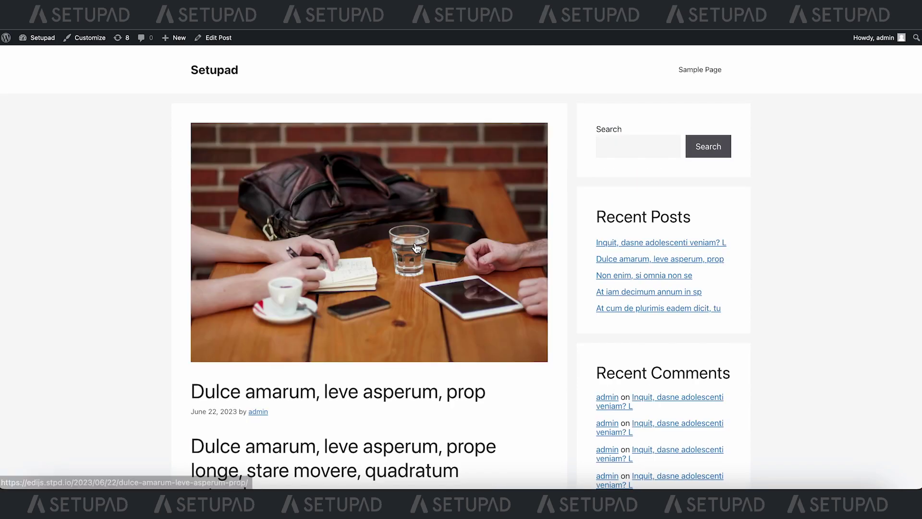
{"action": "scroll", "coordinate": [560, 305], "scroll_direction": "down", "scroll_amount": 20}
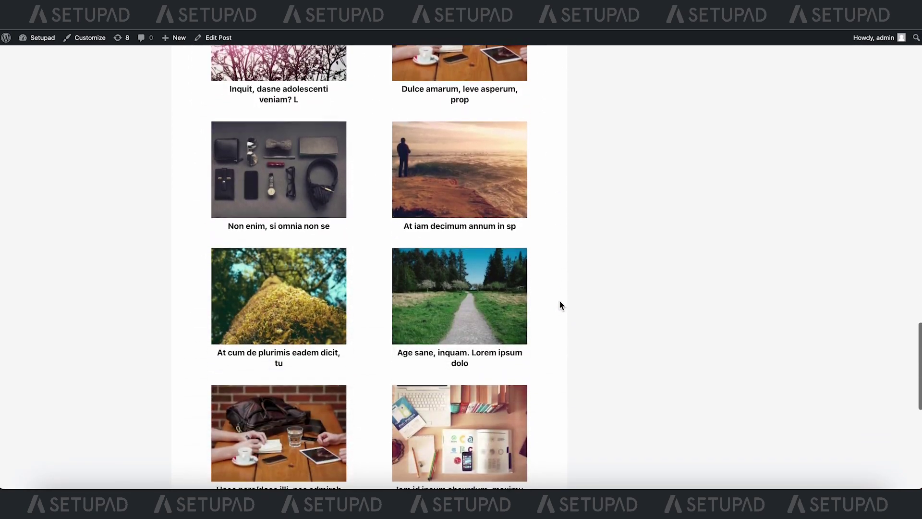
{"action": "scroll", "coordinate": [560, 305], "scroll_direction": "up", "scroll_amount": 3}
{"action": "left_click", "coordinate": [483, 307]}
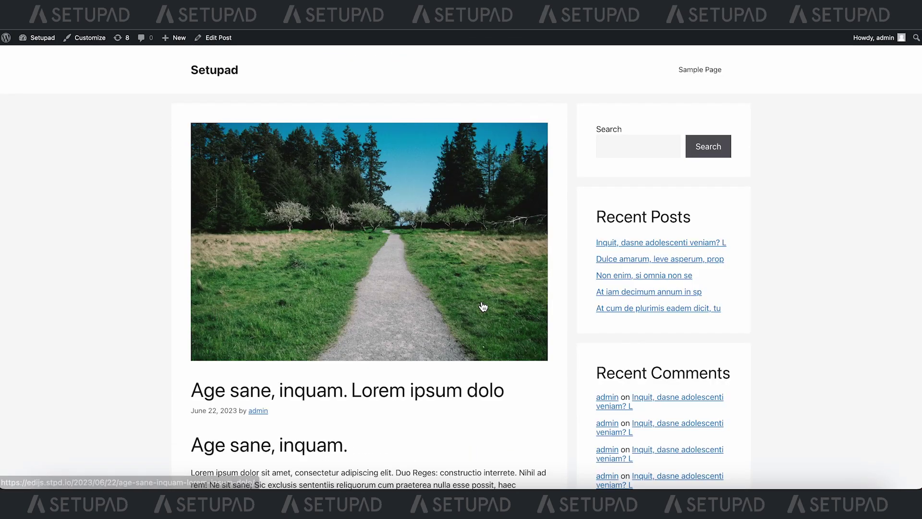
{"action": "scroll", "coordinate": [483, 307], "scroll_direction": "down", "scroll_amount": 1}
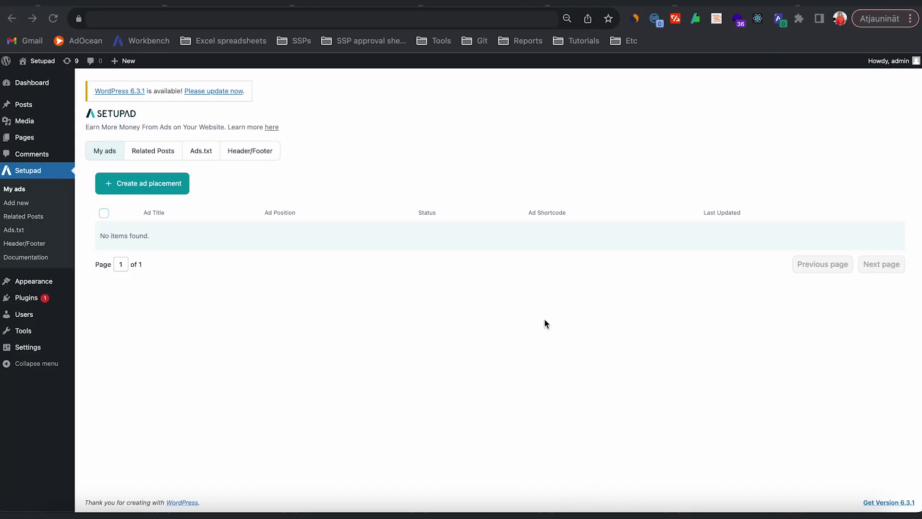
Enter '#My ads.txt lines here' on the Ads.txt tab and save it.
{"action": "left_click", "coordinate": [199, 152]}
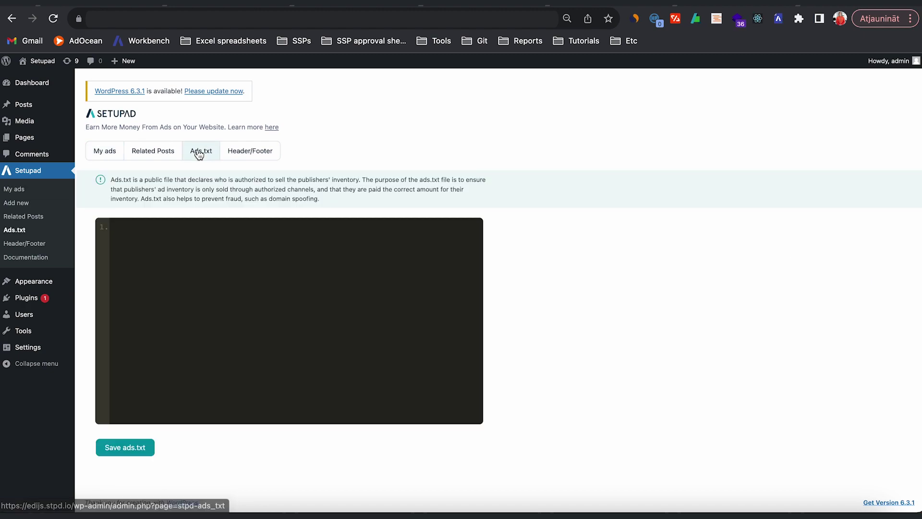
{"action": "left_click", "coordinate": [195, 243]}
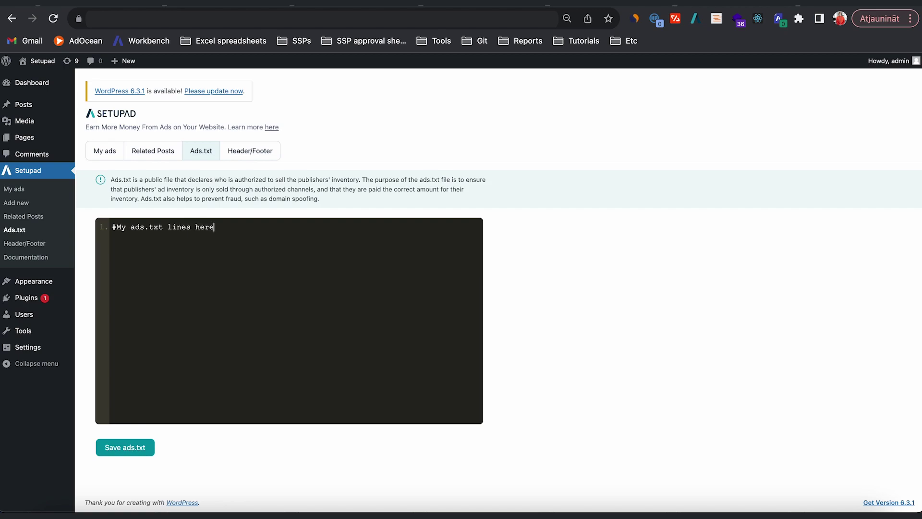
{"action": "left_click", "coordinate": [128, 447]}
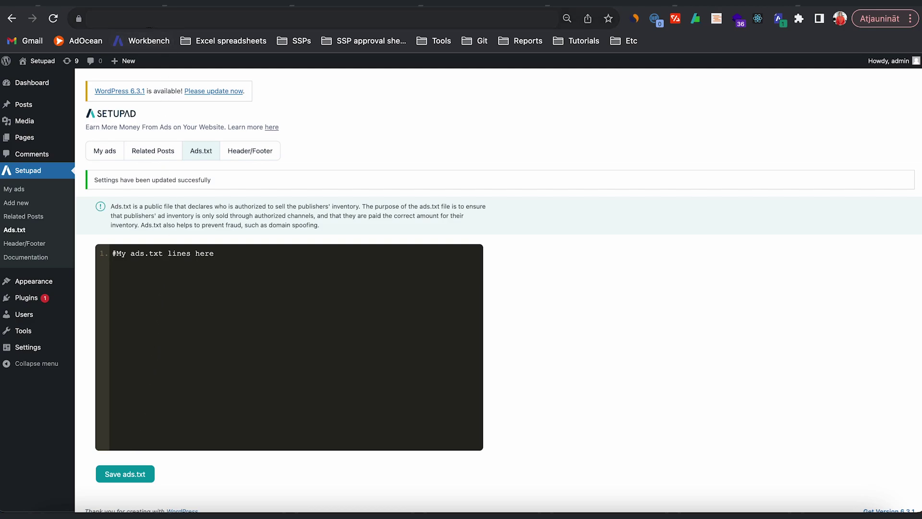
{"action": "left_click", "coordinate": [336, 19]}
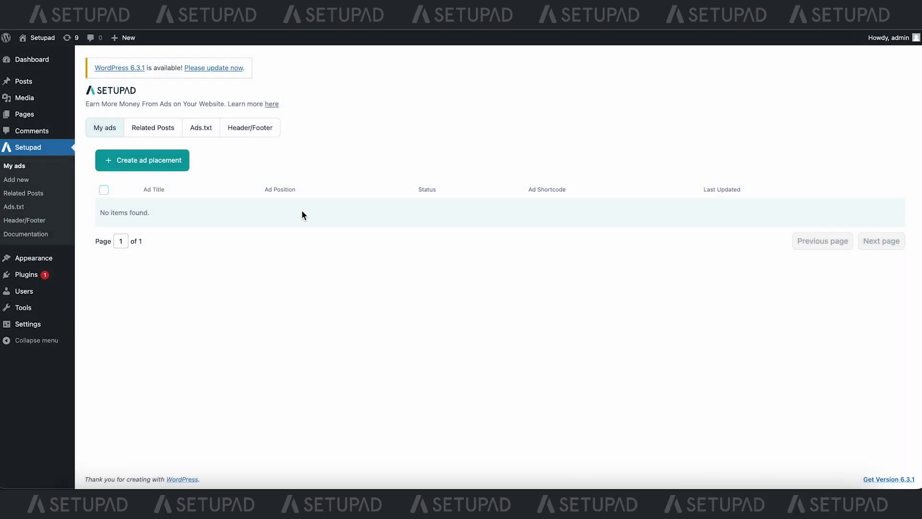
Enter a centered div with bold 'My footer code' in the Footer code field.
{"action": "left_click", "coordinate": [243, 131]}
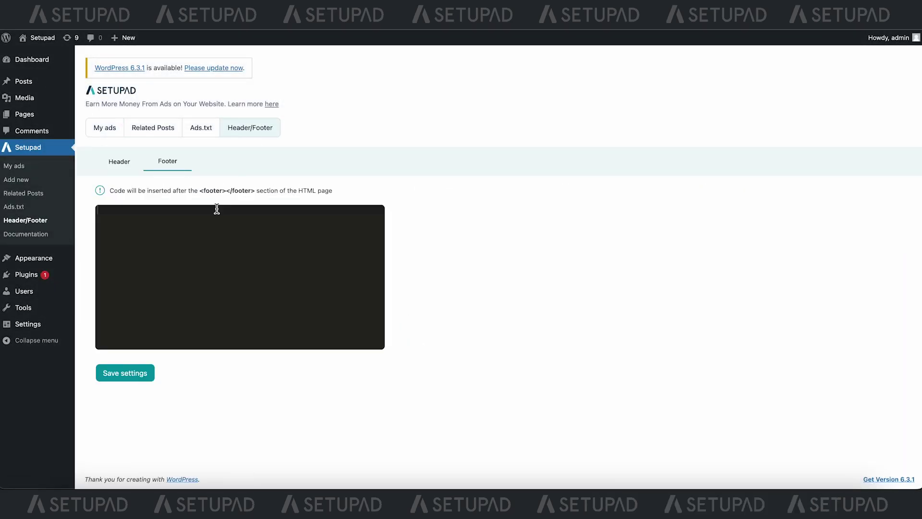
{"action": "type", "text": "<div style=\"text-align:center\">"}
{"action": "key", "text": "Down"}
{"action": "key", "text": "Tab"}
{"action": "type", "text": "<strong>My footer code"}
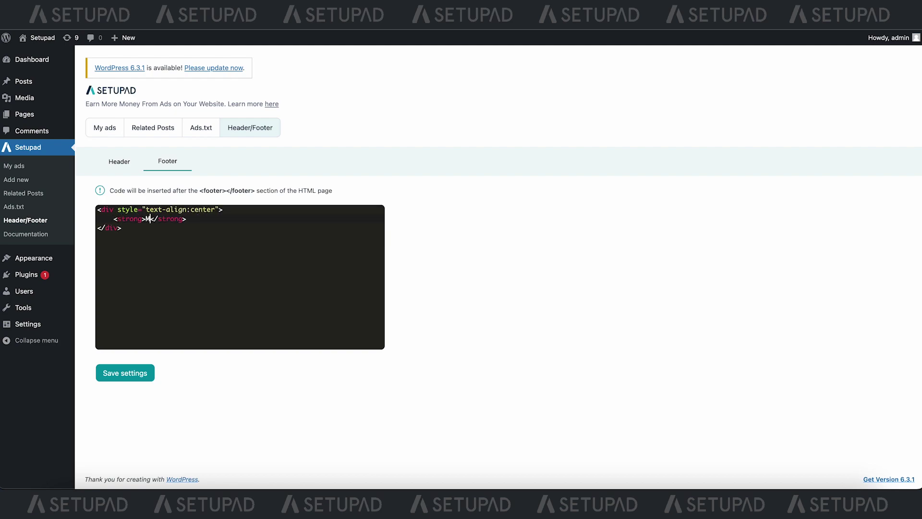
Paste the Google Publisher Tag script into the Header code and save settings.
{"action": "left_click", "coordinate": [124, 163]}
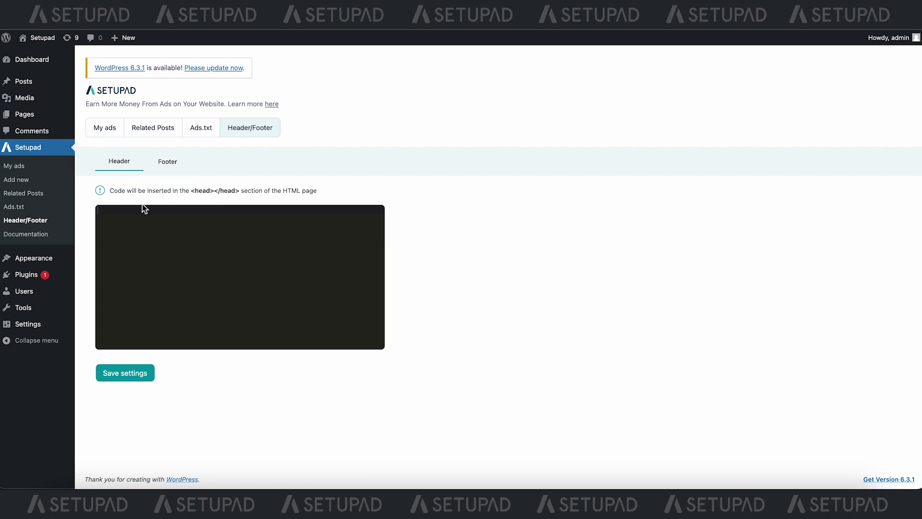
{"action": "left_click", "coordinate": [136, 214]}
{"action": "type", "text": "<script async src=\"https://securepubads.g.doubleclick.net/tag/js/gpt.js\"></script>   <script>   window.googletag = window.googletag || {cmd: []};     googletag.cmd.push(function() {       var interstitialSlot = googletag.defineOutOfPageSlot('/123456789/example.com_interstitial', googletag.enums.OutOfPageFormat.INTERSTITIAL);       if (interstitialSlot) interstitialSlot.addService(googletag.pubads());       googletag.pubads().enableSingleRequest();       googletag.enableServices();       googletag.display(interstitialSlot);     }); </script>"}
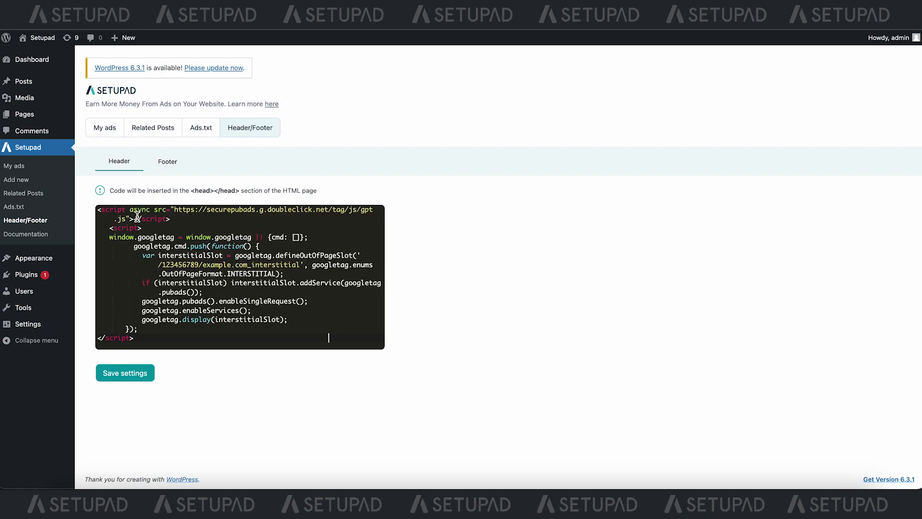
{"action": "left_click", "coordinate": [126, 373]}
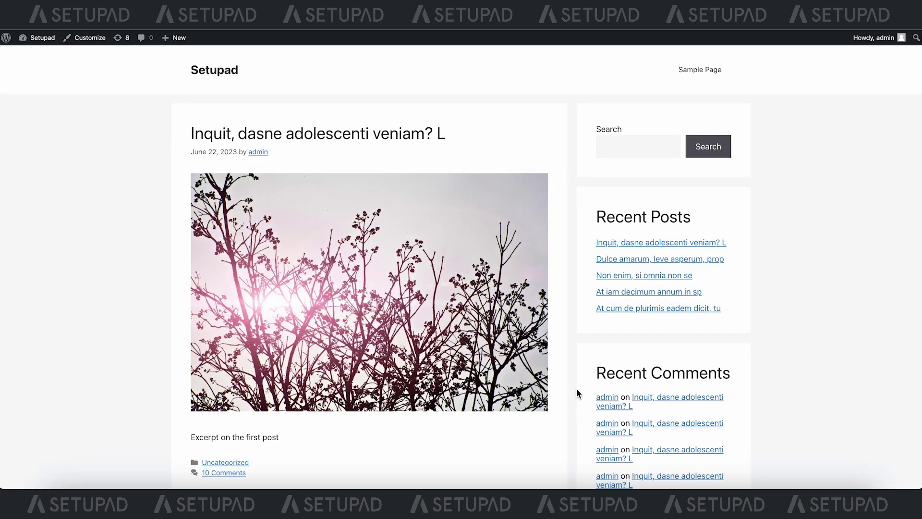
Inspect the live page head in DevTools to confirm the googletag script loads.
{"action": "key", "text": "super+alt+i"}
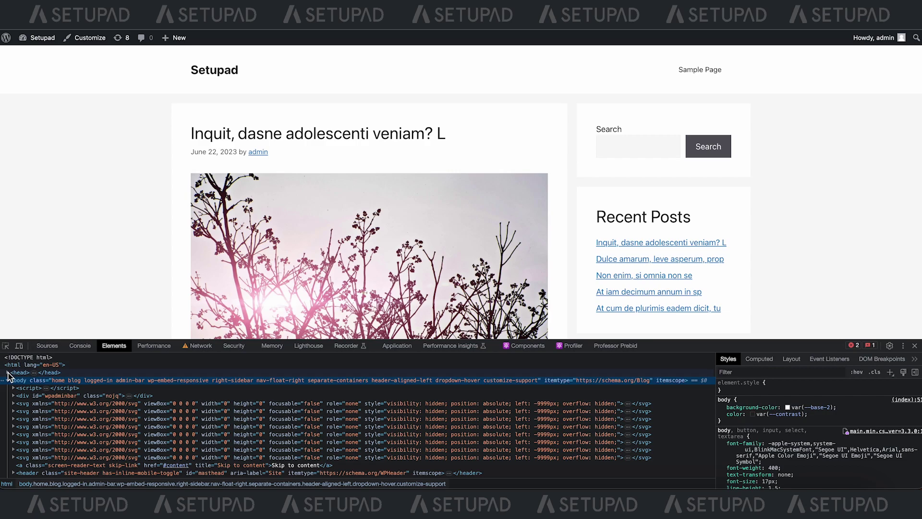
{"action": "left_click", "coordinate": [7, 373]}
{"action": "left_click", "coordinate": [13, 418]}
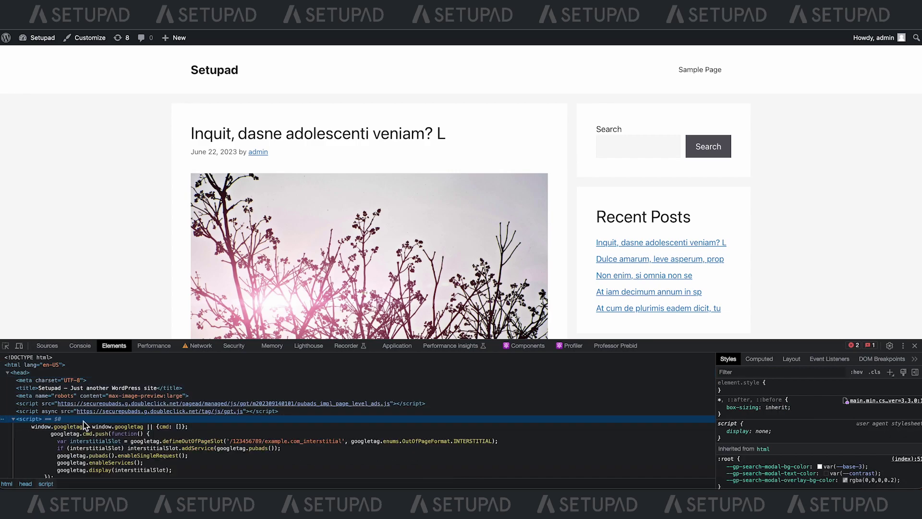
{"action": "scroll", "coordinate": [84, 425], "scroll_direction": "down", "scroll_amount": 2}
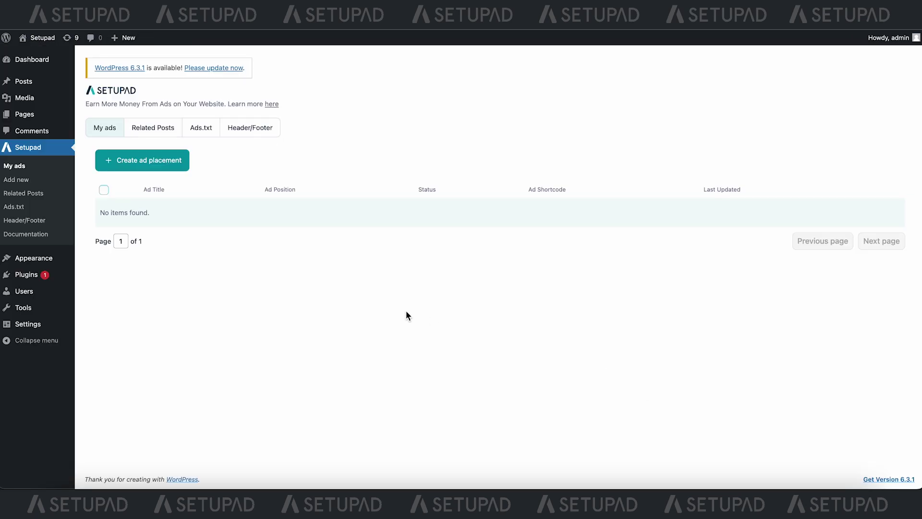
Open the Setupad plugin documentation from the admin menu.
{"action": "left_click", "coordinate": [46, 235]}
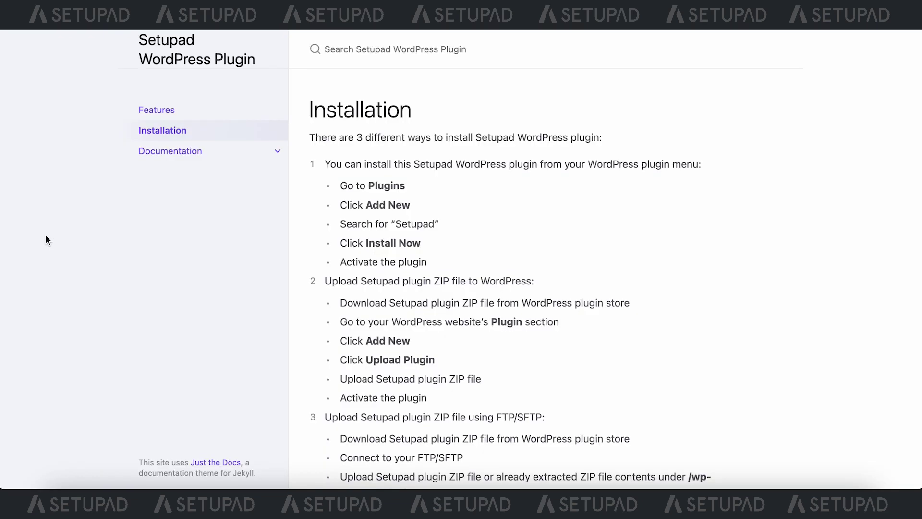
{"action": "scroll", "coordinate": [478, 239], "scroll_direction": "down", "scroll_amount": 4}
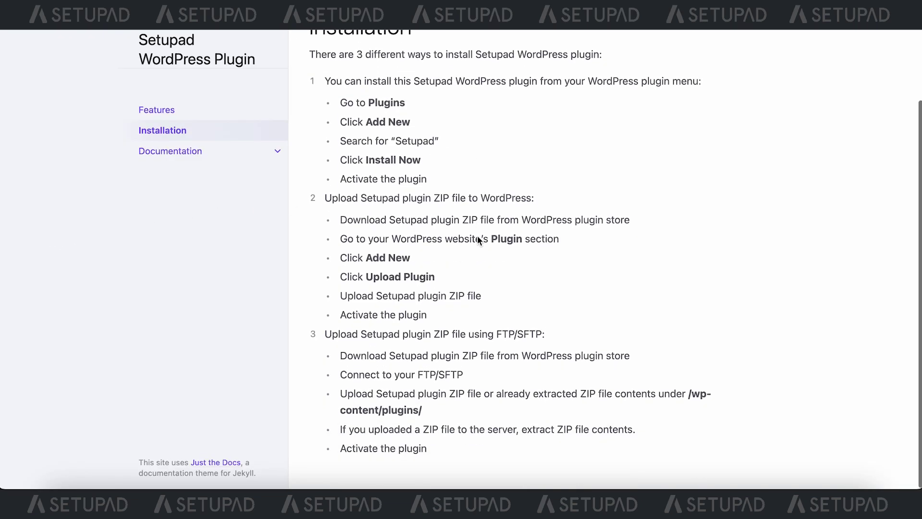
{"action": "scroll", "coordinate": [480, 239], "scroll_direction": "up", "scroll_amount": 3}
Read the Ad insertion page, then the Ads.txt insertion page on subdirectory installs and line validation.
{"action": "left_click", "coordinate": [279, 152]}
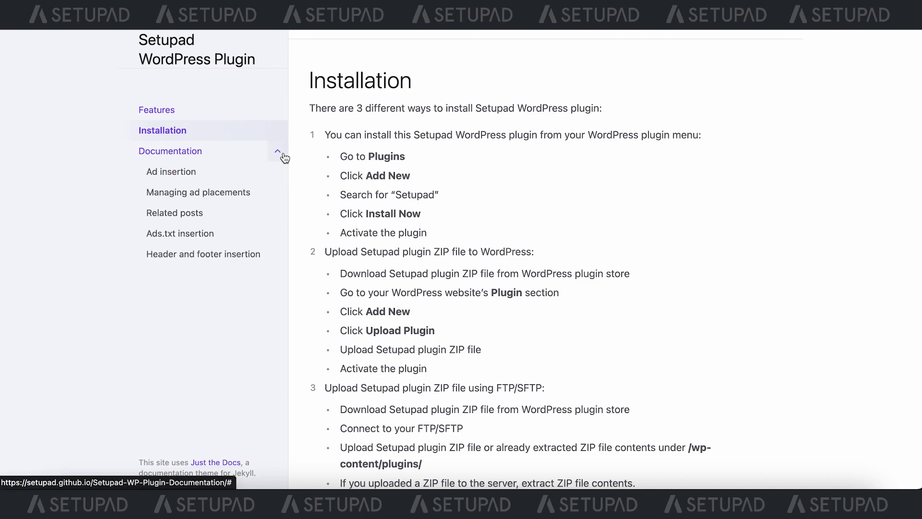
{"action": "left_click", "coordinate": [238, 173]}
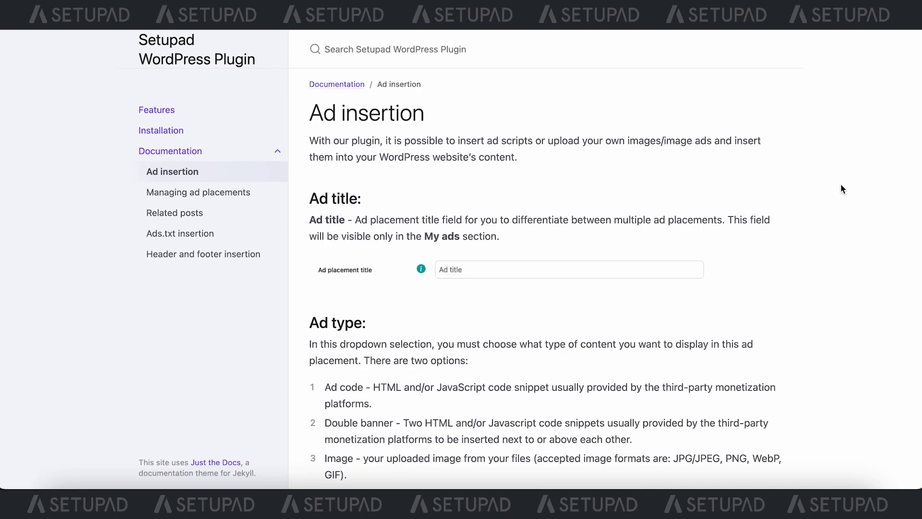
{"action": "scroll", "coordinate": [841, 184], "scroll_direction": "down", "scroll_amount": 4}
{"action": "scroll", "coordinate": [841, 184], "scroll_direction": "down", "scroll_amount": 20}
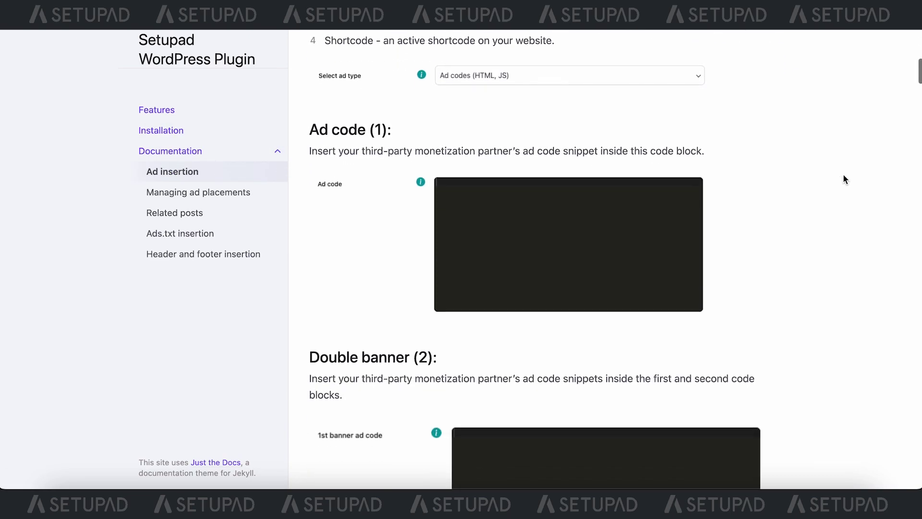
{"action": "scroll", "coordinate": [875, 134], "scroll_direction": "down", "scroll_amount": 15}
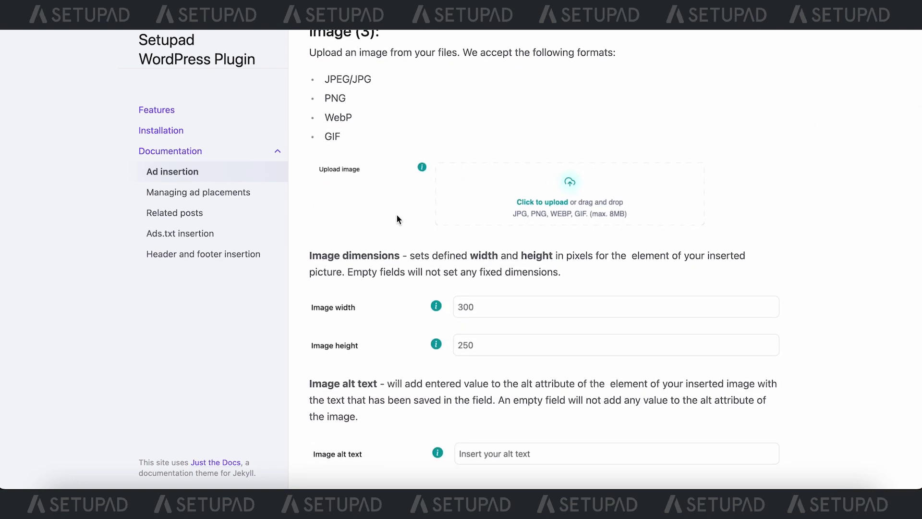
{"action": "left_click", "coordinate": [191, 233]}
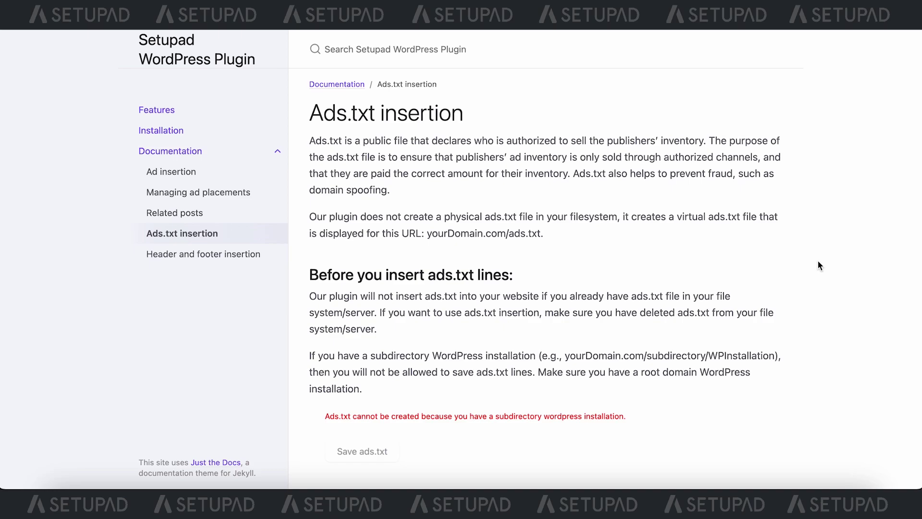
{"action": "scroll", "coordinate": [818, 263], "scroll_direction": "down", "scroll_amount": 3}
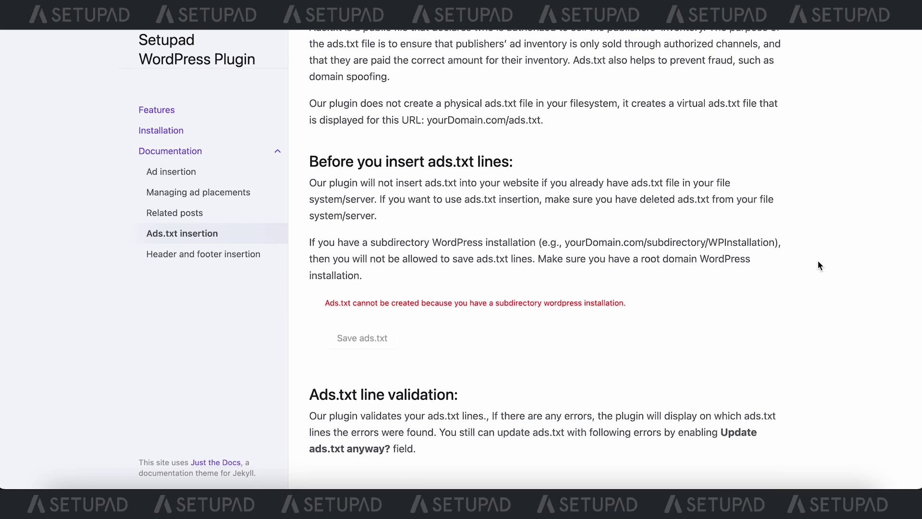